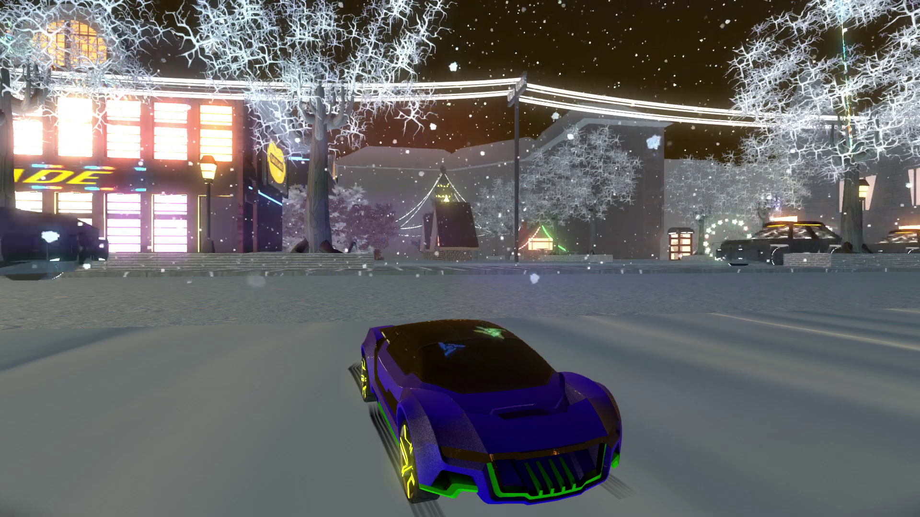
Switch to the browser showing the Thunderstore site and get the Thunderstore App.
{"action": "key", "text": "alt+Tab"}
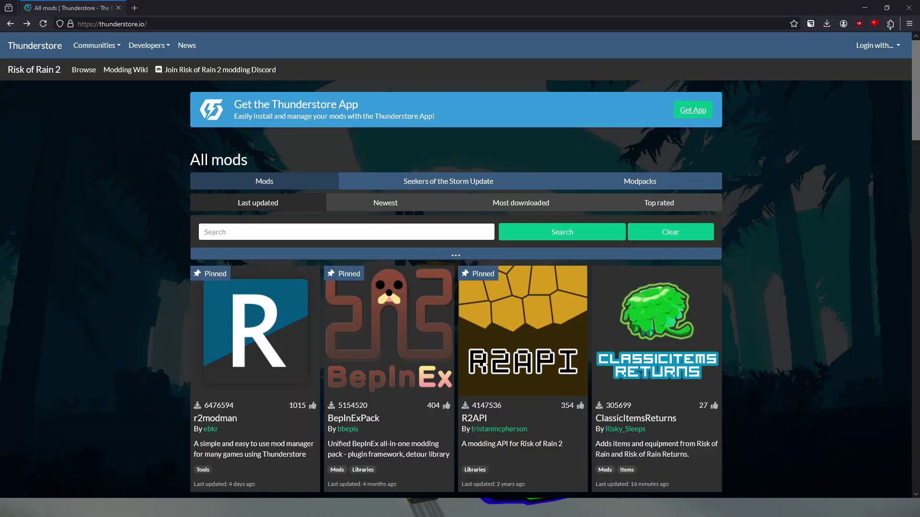
{"action": "left_click", "coordinate": [705, 117]}
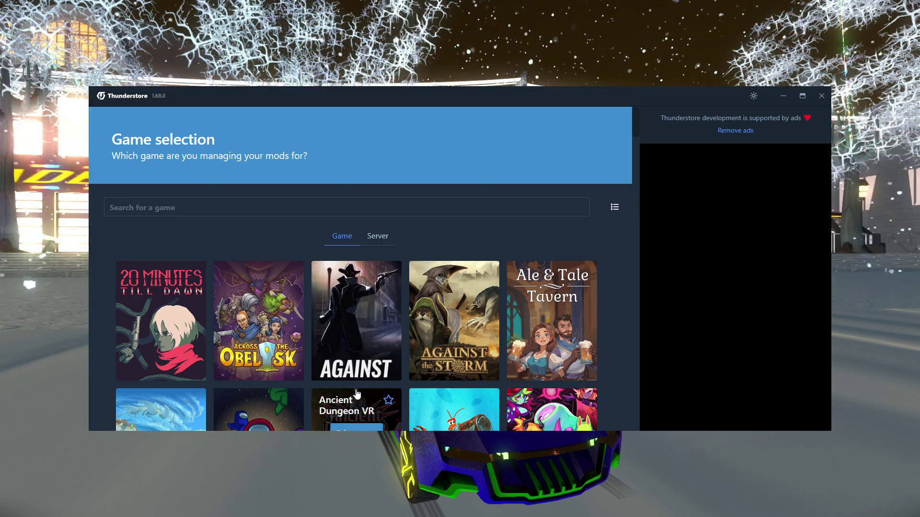
Search the game selection for "Distance" and select that game for mod management.
{"action": "left_click", "coordinate": [179, 211]}
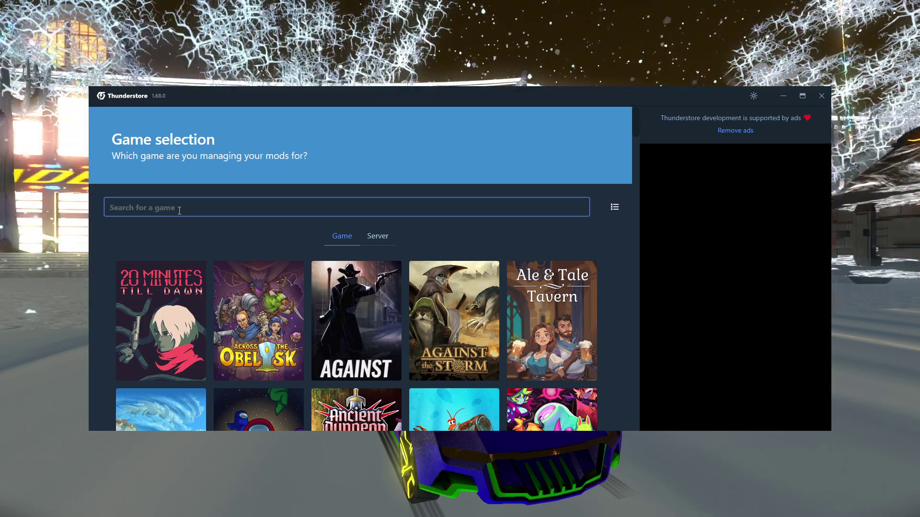
{"action": "type", "text": "Distance"}
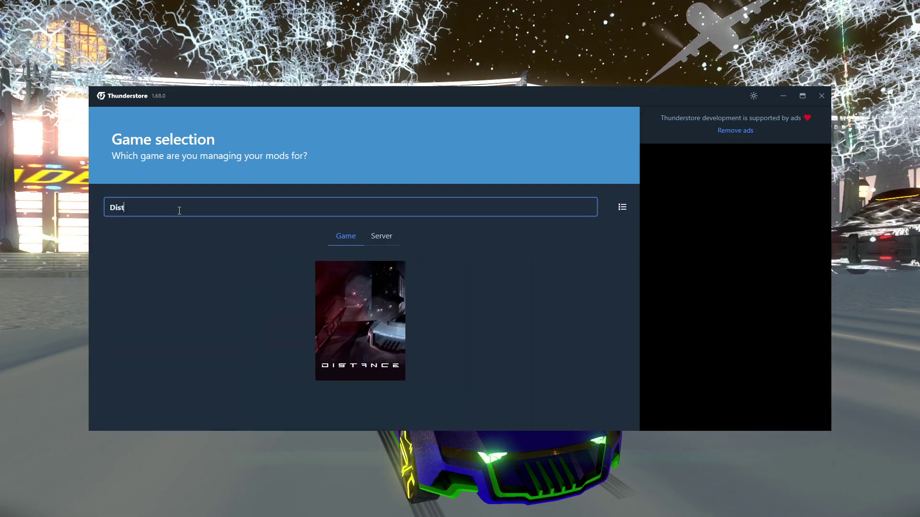
{"action": "mouse_move", "coordinate": [349, 312]}
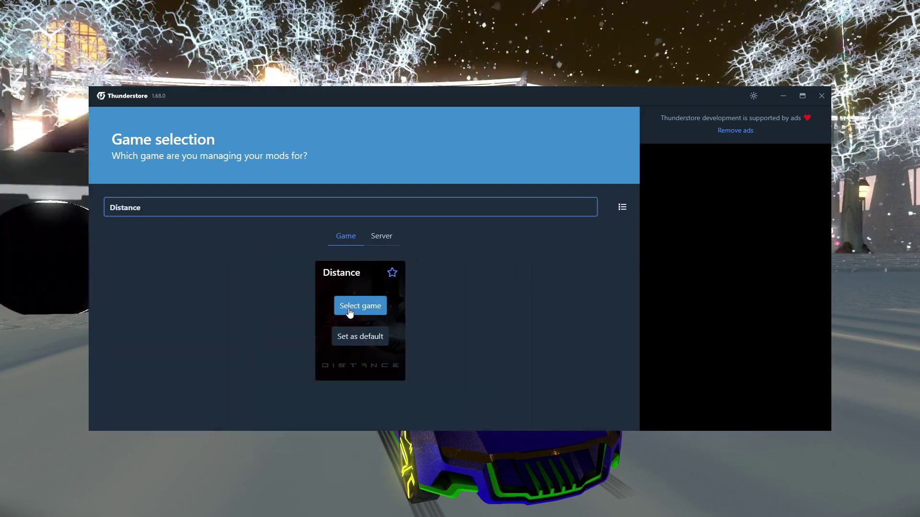
{"action": "left_click", "coordinate": [349, 312]}
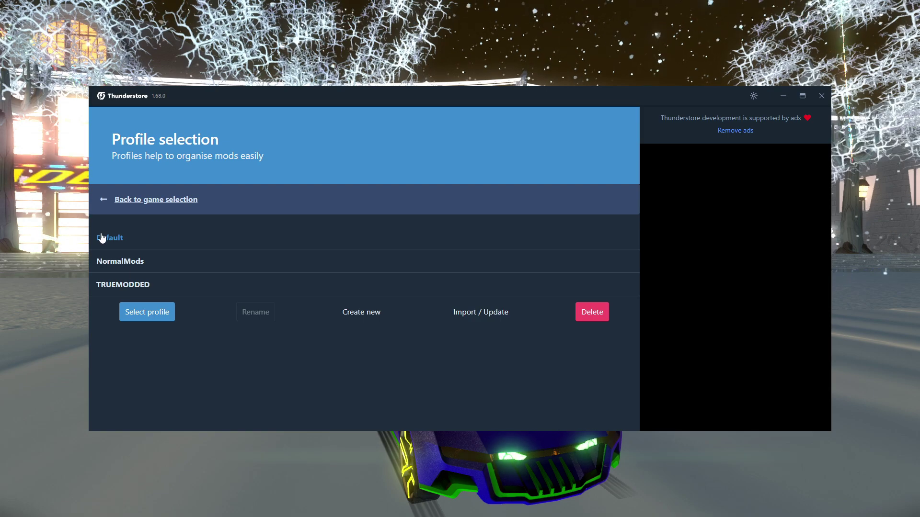
Create a new profile named "DISTANCE MODS" and select it.
{"action": "left_click", "coordinate": [362, 317]}
{"action": "left_click", "coordinate": [288, 263]}
{"action": "type", "text": "DISTANCE MODS"}
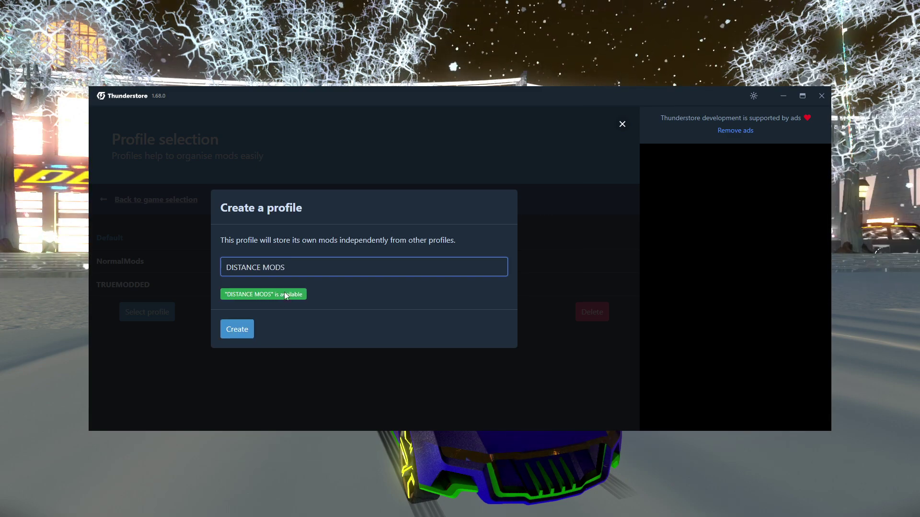
{"action": "left_click", "coordinate": [243, 331]}
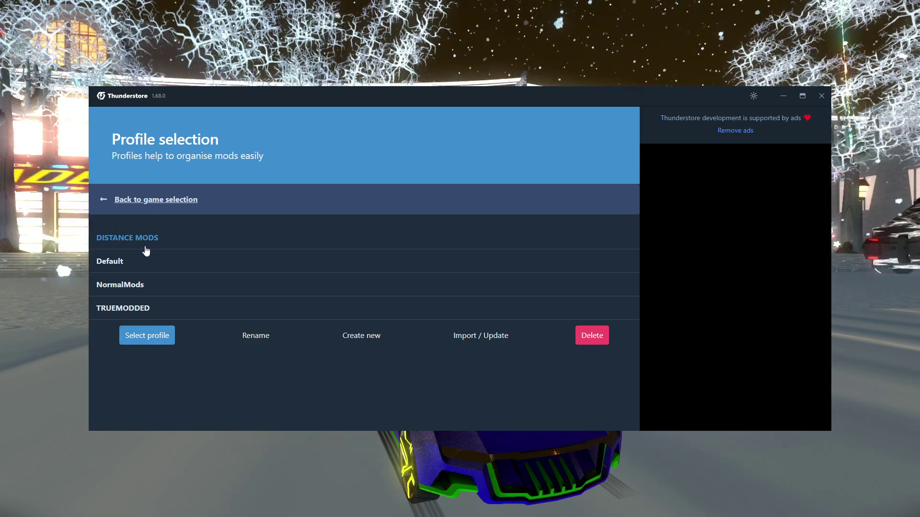
{"action": "left_click", "coordinate": [165, 338]}
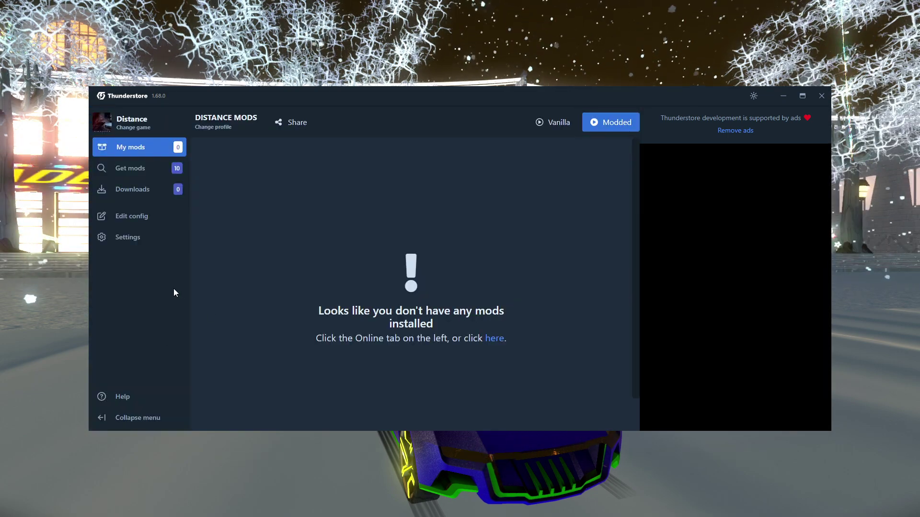
Download version 1.0.0 of Distance_Mod_Configuration_Manager with its dependencies from the available mods, and show the installed mods.
{"action": "left_click", "coordinate": [141, 168]}
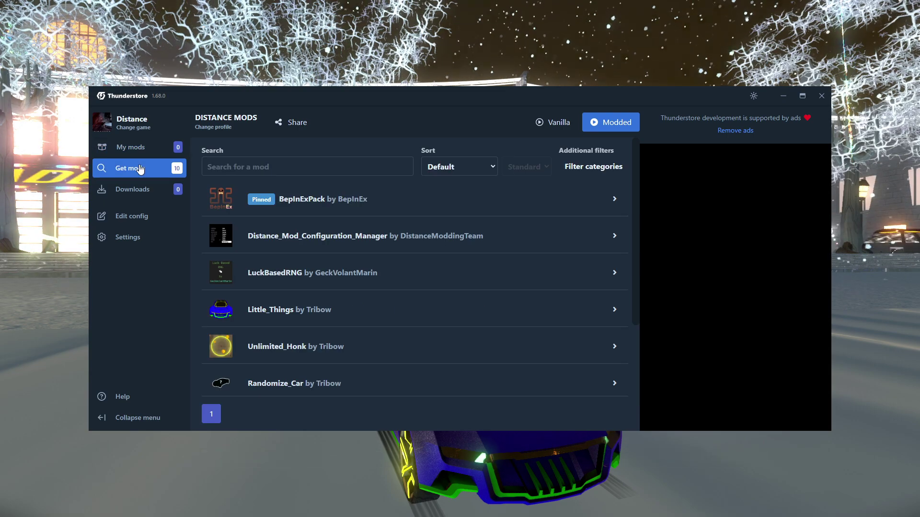
{"action": "scroll", "coordinate": [355, 330], "scroll_direction": "down", "scroll_amount": 3}
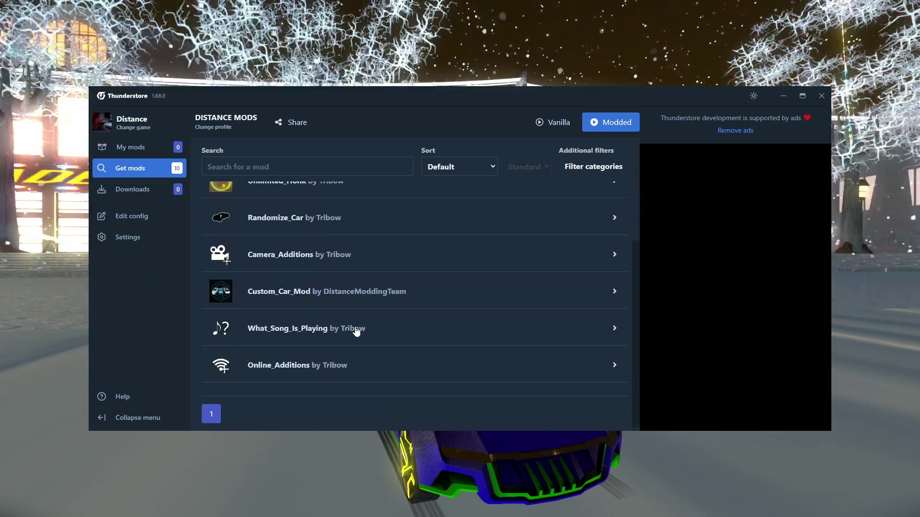
{"action": "scroll", "coordinate": [355, 329], "scroll_direction": "up", "scroll_amount": 1}
{"action": "scroll", "coordinate": [355, 329], "scroll_direction": "down", "scroll_amount": 1}
{"action": "scroll", "coordinate": [355, 329], "scroll_direction": "up", "scroll_amount": 5}
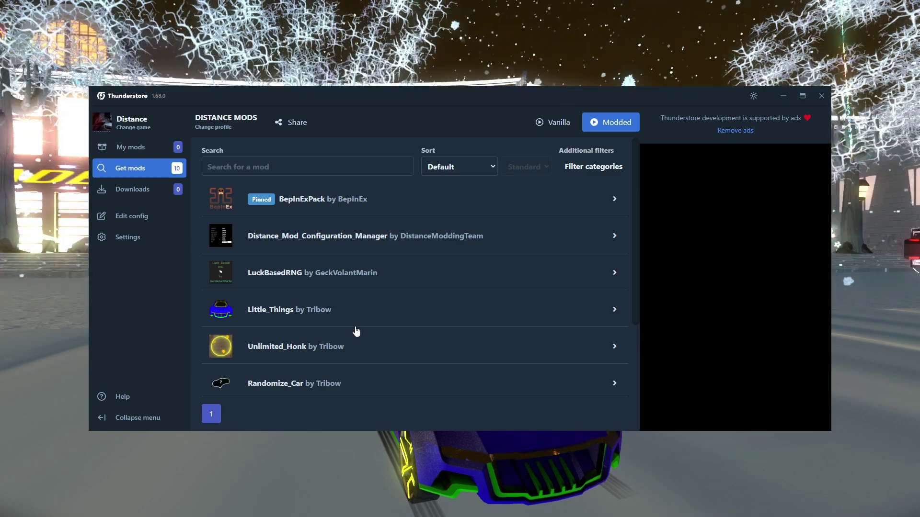
{"action": "scroll", "coordinate": [356, 331], "scroll_direction": "down", "scroll_amount": 4}
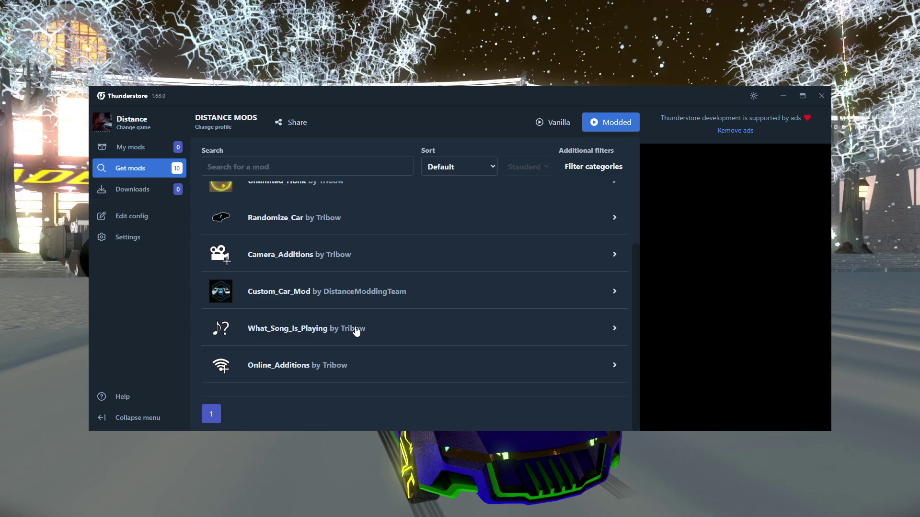
{"action": "scroll", "coordinate": [356, 331], "scroll_direction": "up", "scroll_amount": 5}
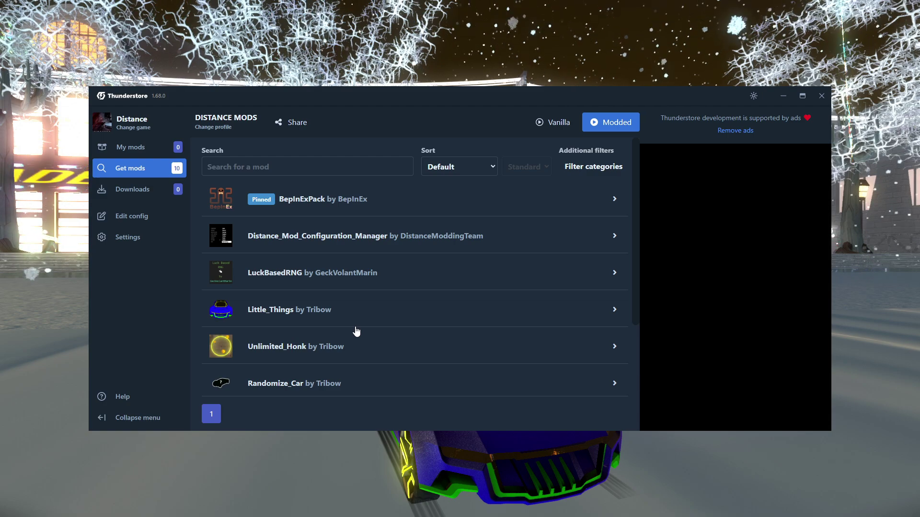
{"action": "left_click", "coordinate": [337, 245]}
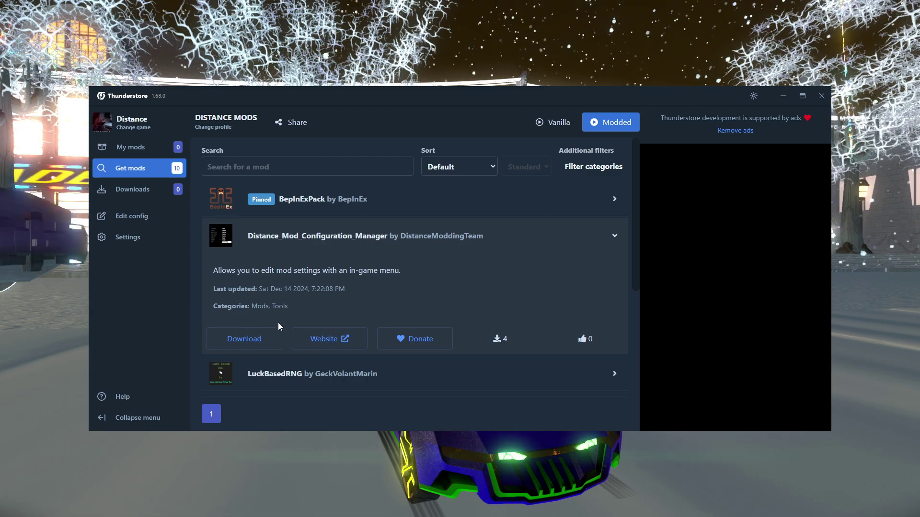
{"action": "left_click", "coordinate": [263, 339]}
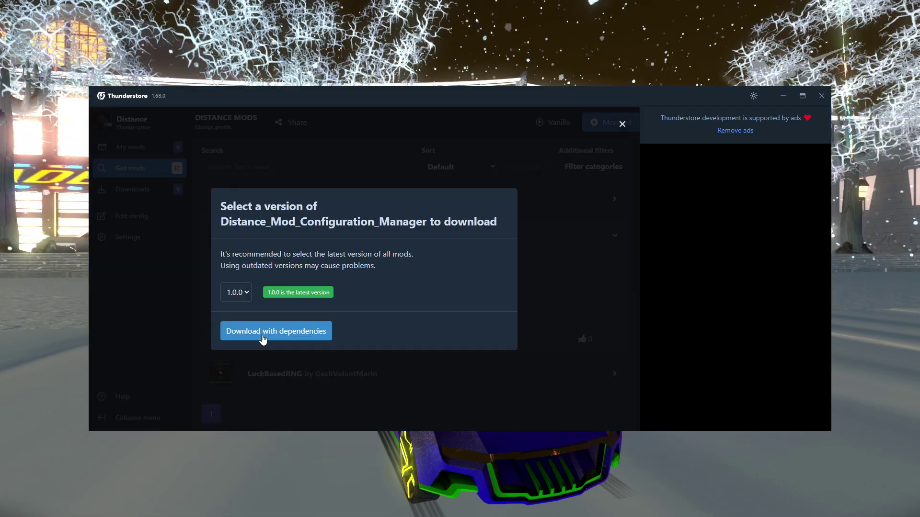
{"action": "left_click", "coordinate": [263, 340]}
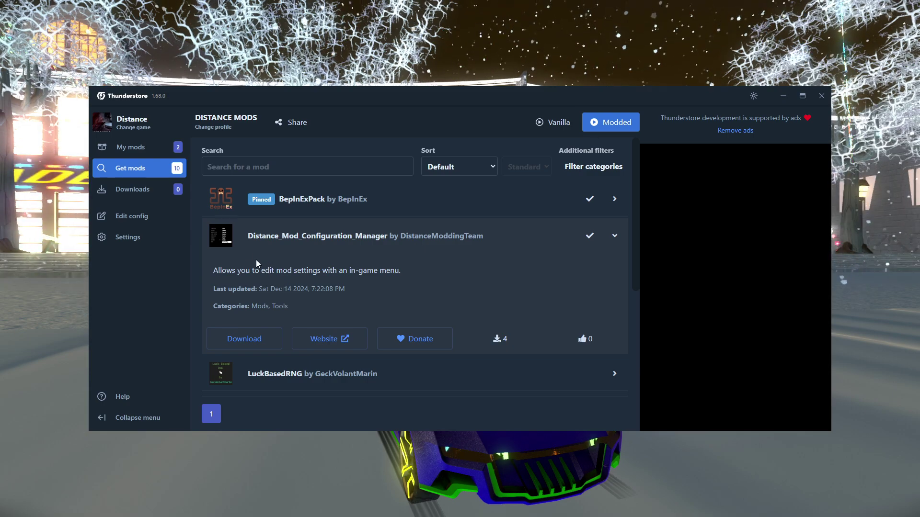
{"action": "left_click", "coordinate": [169, 154]}
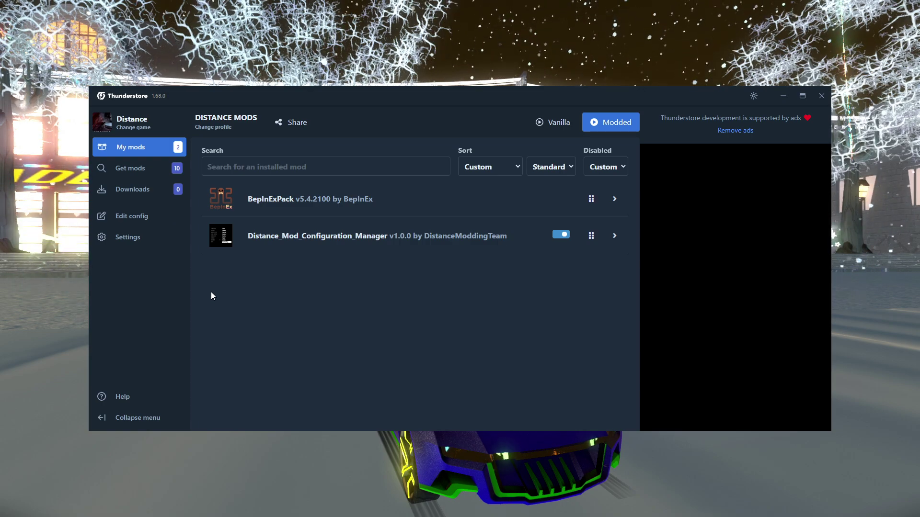
Open BepInEx/config/BepInEx.cfg in the config editor.
{"action": "left_click", "coordinate": [154, 223]}
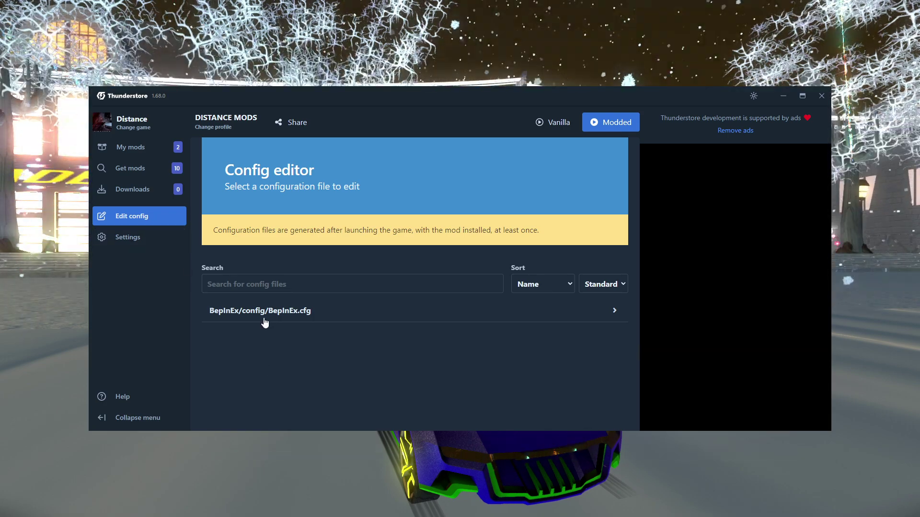
{"action": "left_click", "coordinate": [264, 321]}
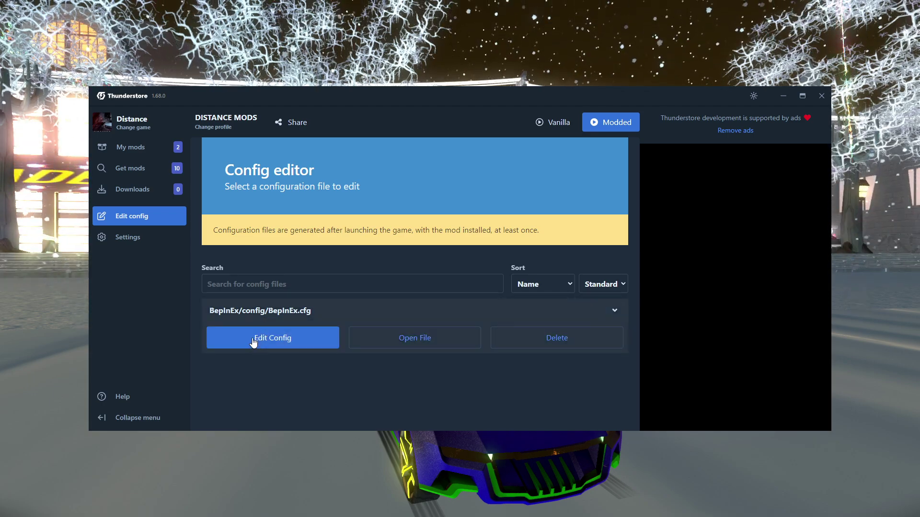
{"action": "left_click", "coordinate": [253, 341]}
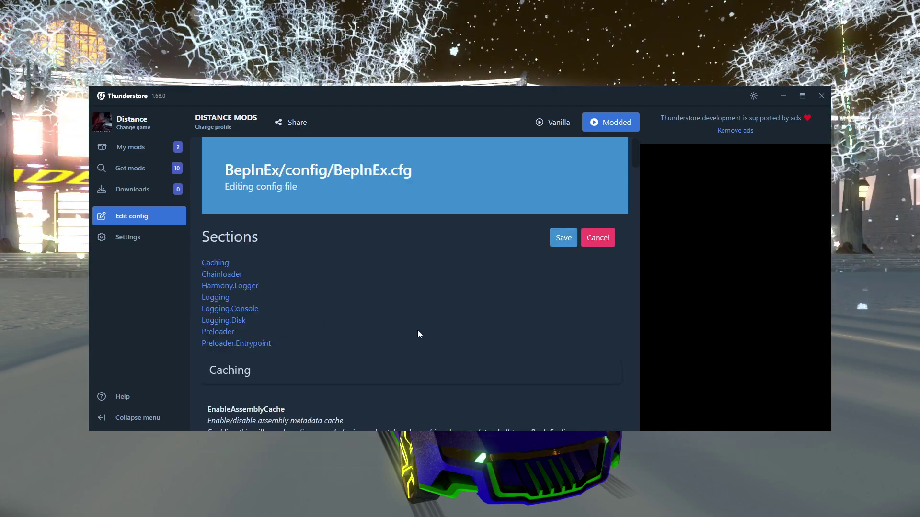
Set the Assembly value in the Preloader.Entrypoint section to UnityEngine.dll.
{"action": "scroll", "coordinate": [418, 334], "scroll_direction": "down", "scroll_amount": 20}
{"action": "scroll", "coordinate": [418, 334], "scroll_direction": "up", "scroll_amount": 2}
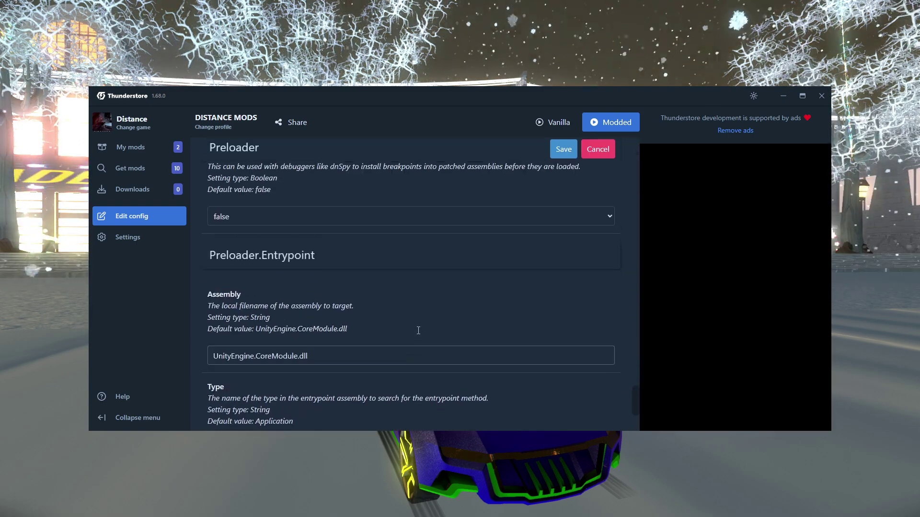
{"action": "scroll", "coordinate": [418, 333], "scroll_direction": "down", "scroll_amount": 1}
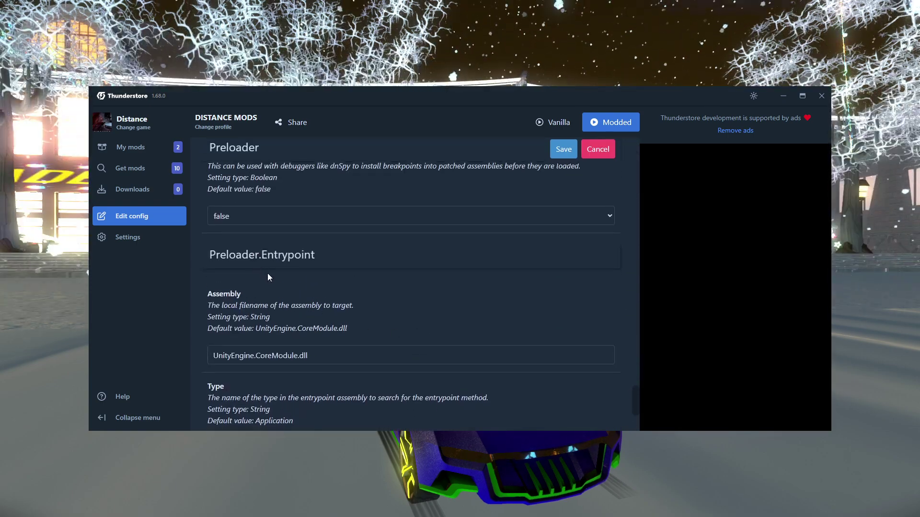
{"action": "left_click", "coordinate": [287, 355]}
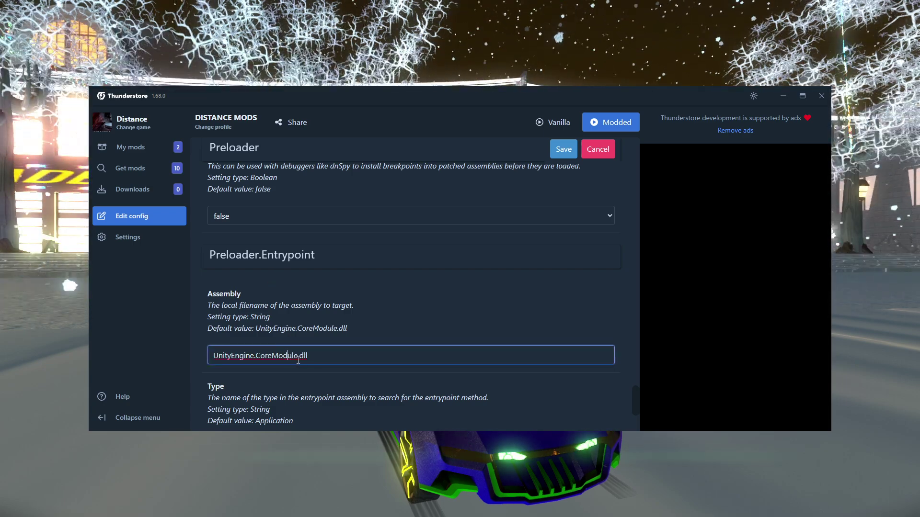
{"action": "left_click", "coordinate": [298, 358]}
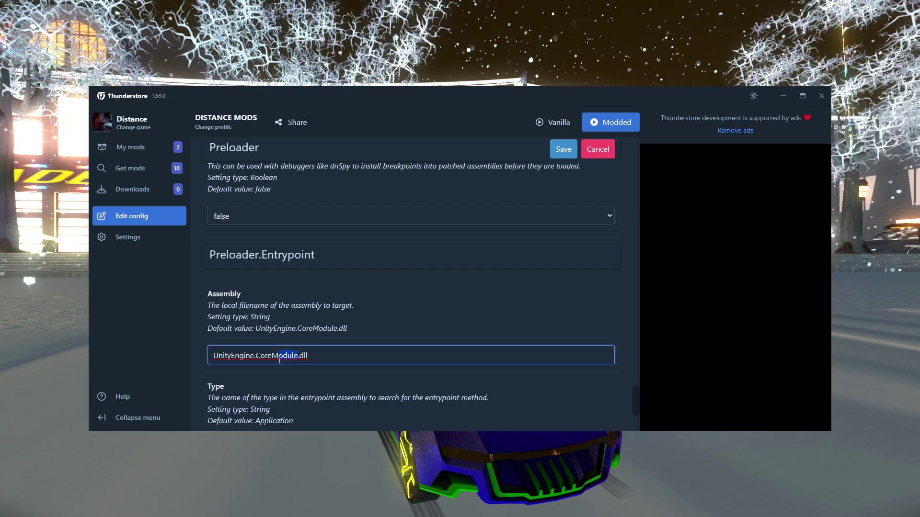
{"action": "left_click_drag", "start_coordinate": [265, 361], "coordinate": [255, 361]}
{"action": "key", "text": "BackSpace"}
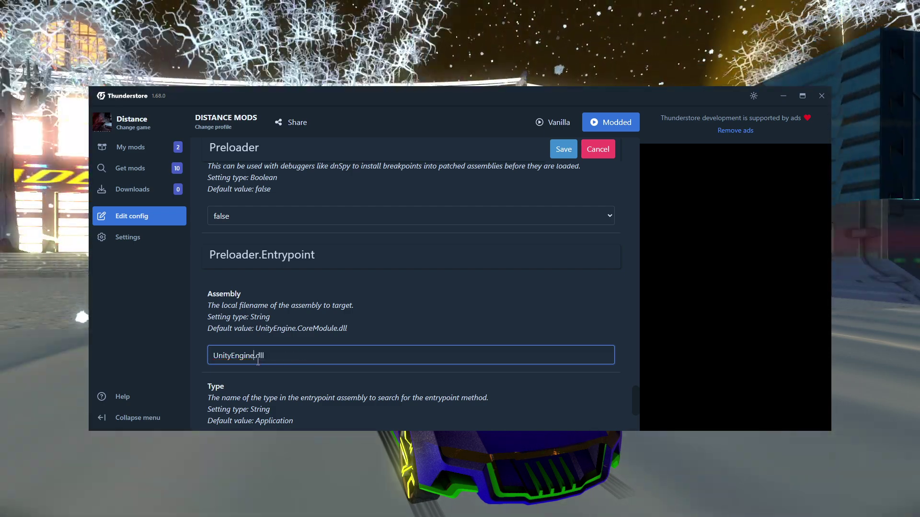
{"action": "left_click", "coordinate": [337, 335]}
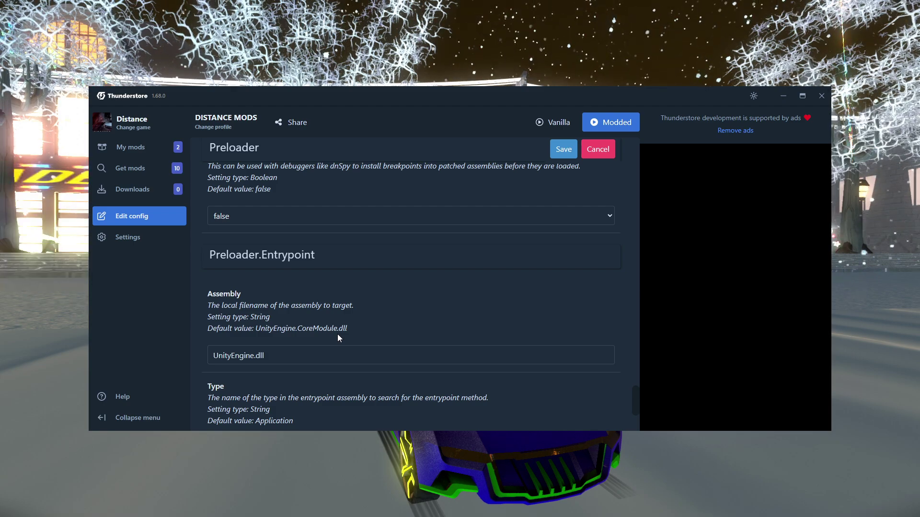
Set Enabled in the Logging.Console section to false, save the config file, and return to the installed mods.
{"action": "scroll", "coordinate": [350, 325], "scroll_direction": "up", "scroll_amount": 10}
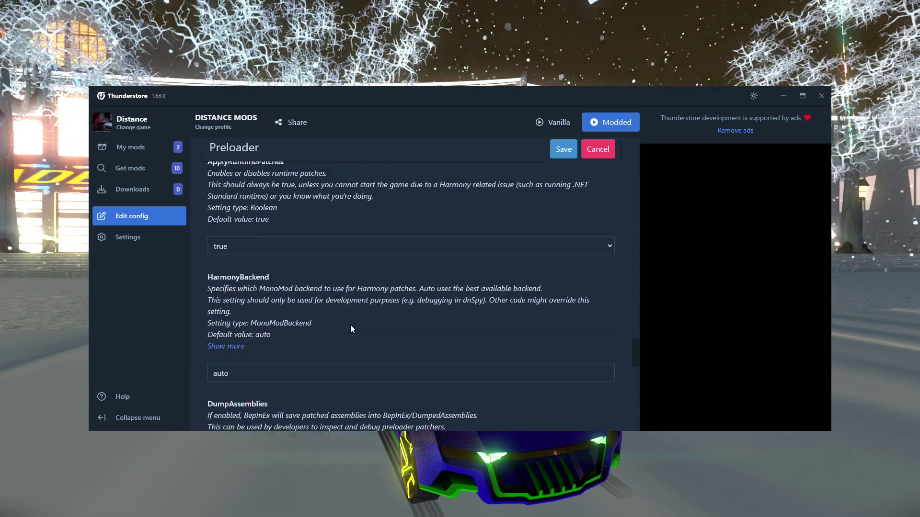
{"action": "scroll", "coordinate": [351, 329], "scroll_direction": "up", "scroll_amount": 10}
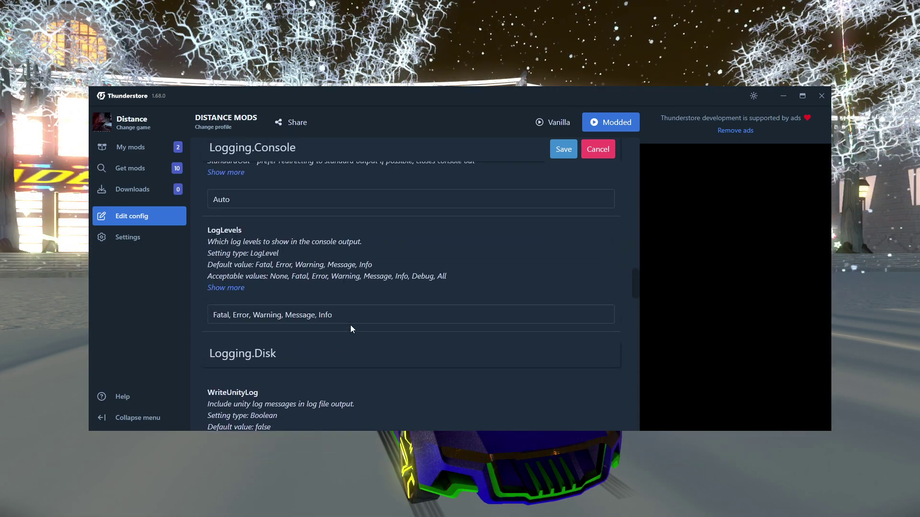
{"action": "scroll", "coordinate": [351, 329], "scroll_direction": "up", "scroll_amount": 10}
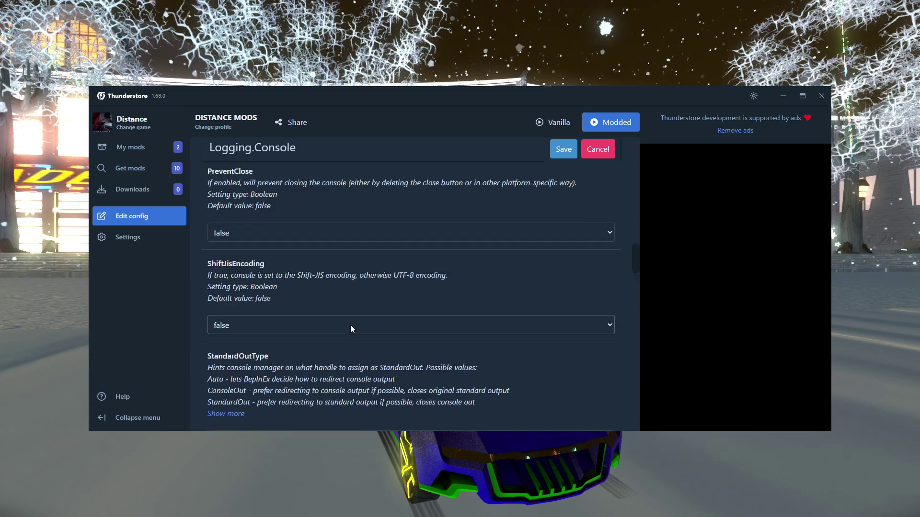
{"action": "scroll", "coordinate": [350, 328], "scroll_direction": "up", "scroll_amount": 1}
{"action": "scroll", "coordinate": [350, 329], "scroll_direction": "up", "scroll_amount": 1}
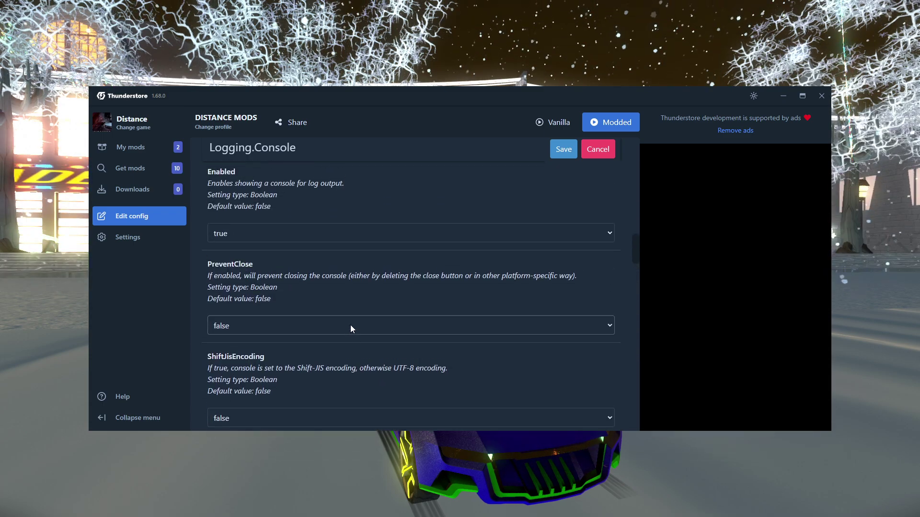
{"action": "scroll", "coordinate": [351, 329], "scroll_direction": "up", "scroll_amount": 5}
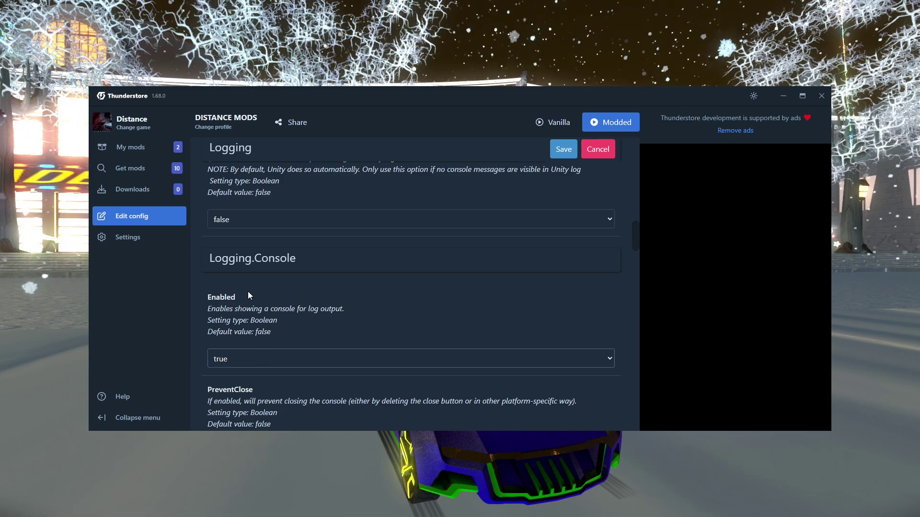
{"action": "left_click", "coordinate": [234, 388]}
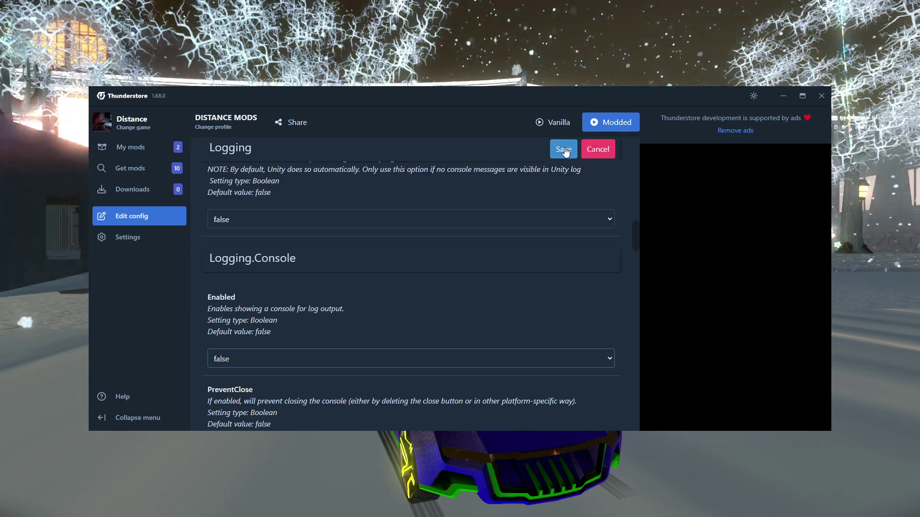
{"action": "left_click", "coordinate": [564, 150]}
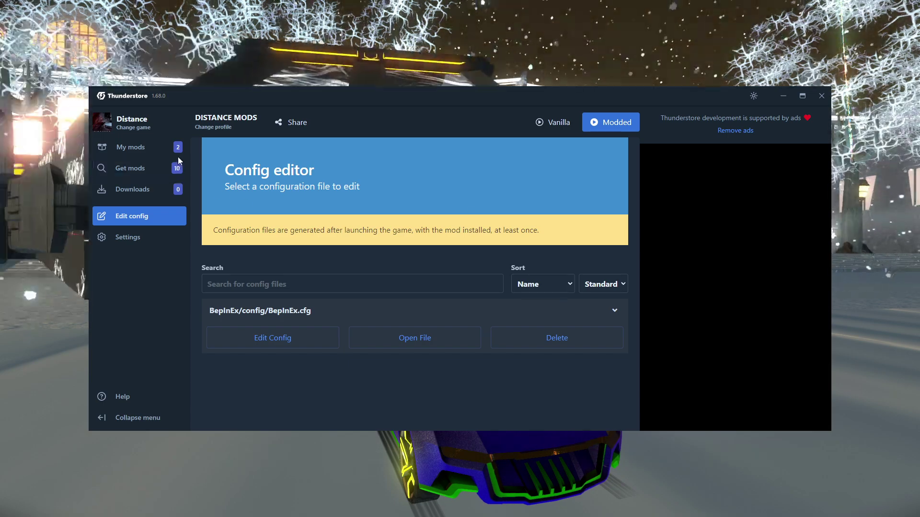
{"action": "left_click", "coordinate": [169, 155]}
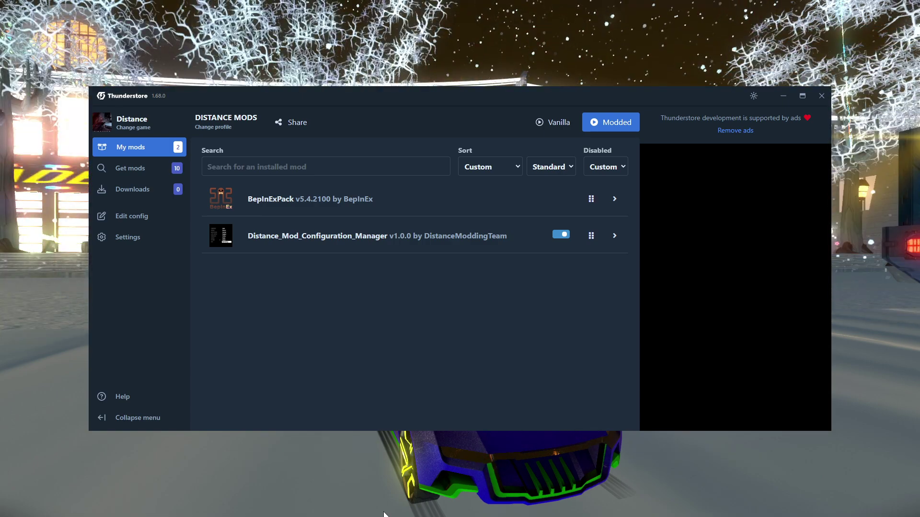
Quit the Distance game that is already running and start it with mods from the Thunderstore profile.
{"action": "left_click", "coordinate": [288, 474]}
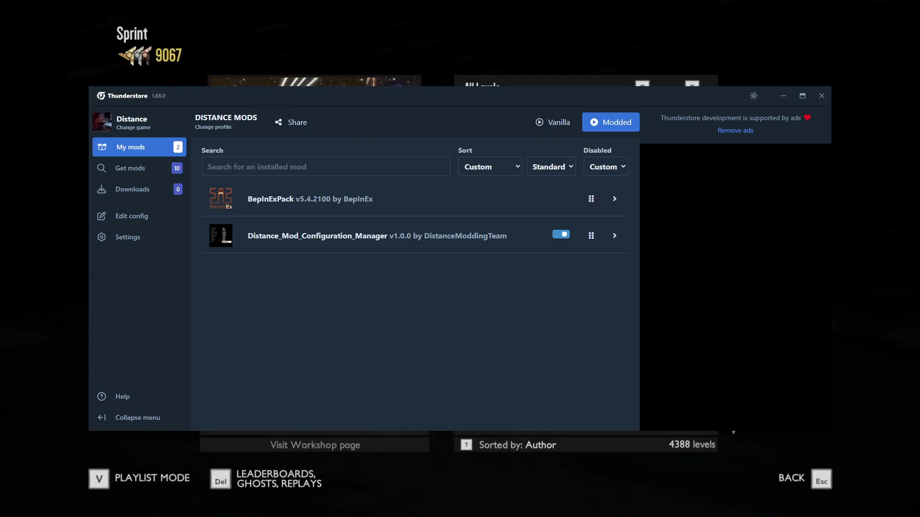
{"action": "key", "text": "Escape"}
{"action": "key", "text": "Escape"}
{"action": "key", "text": "Return"}
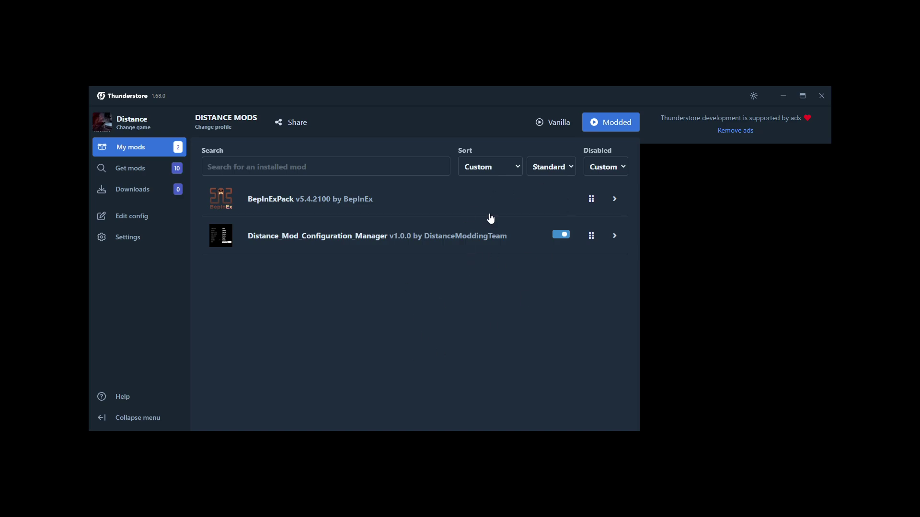
{"action": "left_click", "coordinate": [612, 126]}
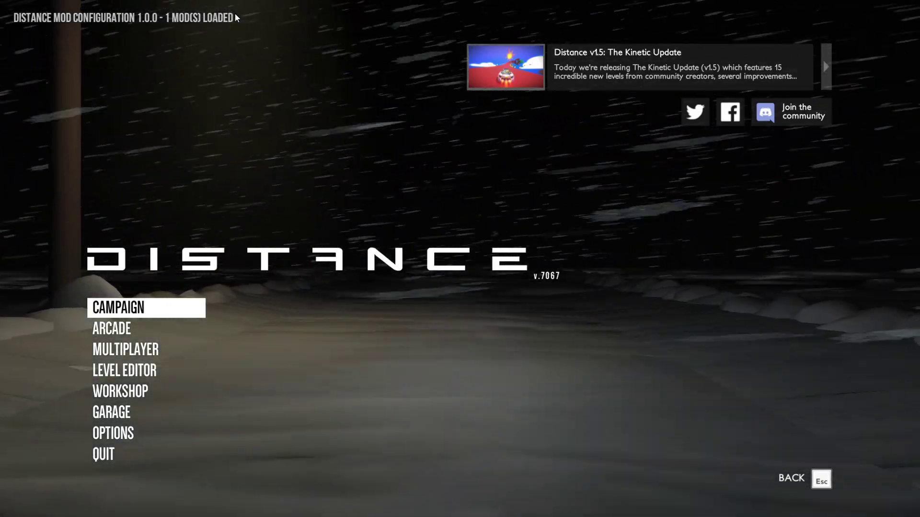
Turn off Show Version Info for the Distance Mod Configuration Manager in the game's mod settings, and return to the main menu.
{"action": "key", "text": "Down"}
{"action": "key", "text": "Down"}
{"action": "key", "text": "Down"}
{"action": "key", "text": "Down"}
{"action": "key", "text": "Down"}
{"action": "key", "text": "Down"}
{"action": "key", "text": "Return"}
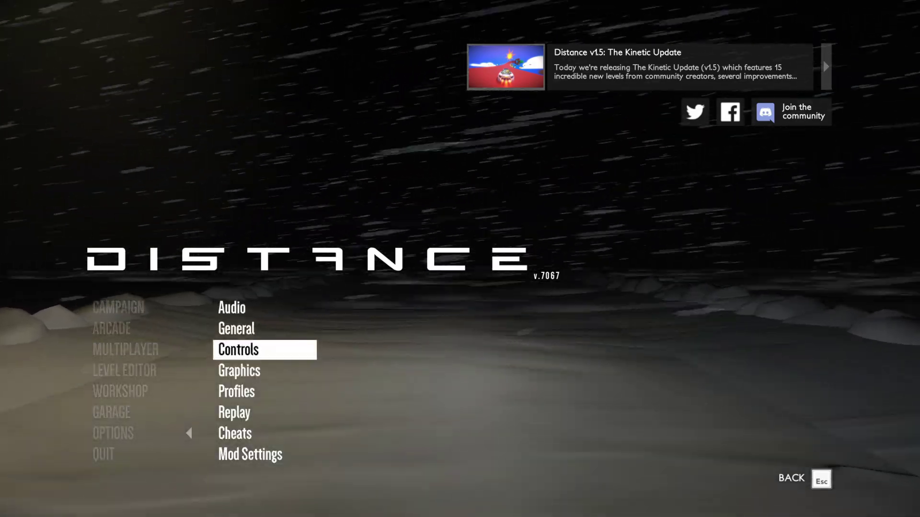
{"action": "key", "text": "Down"}
{"action": "key", "text": "Down"}
{"action": "key", "text": "Down"}
{"action": "key", "text": "Down"}
{"action": "key", "text": "Down"}
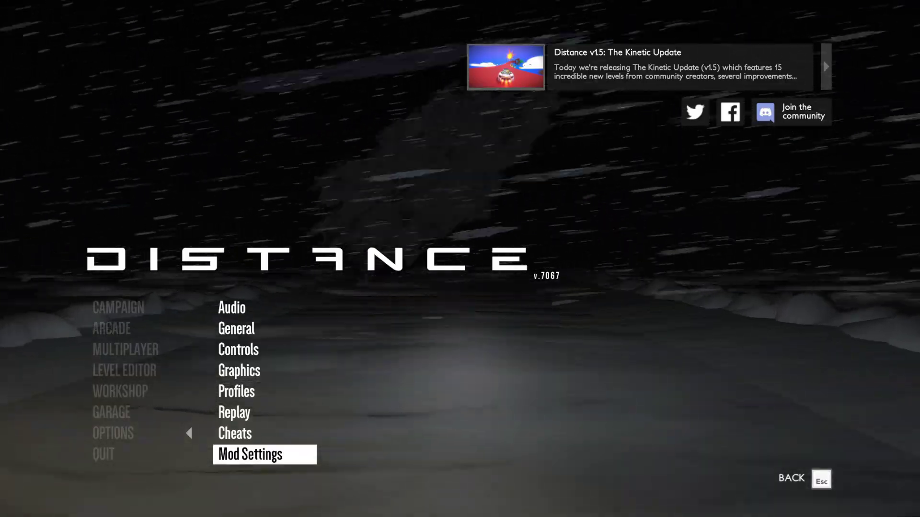
{"action": "key", "text": "Return"}
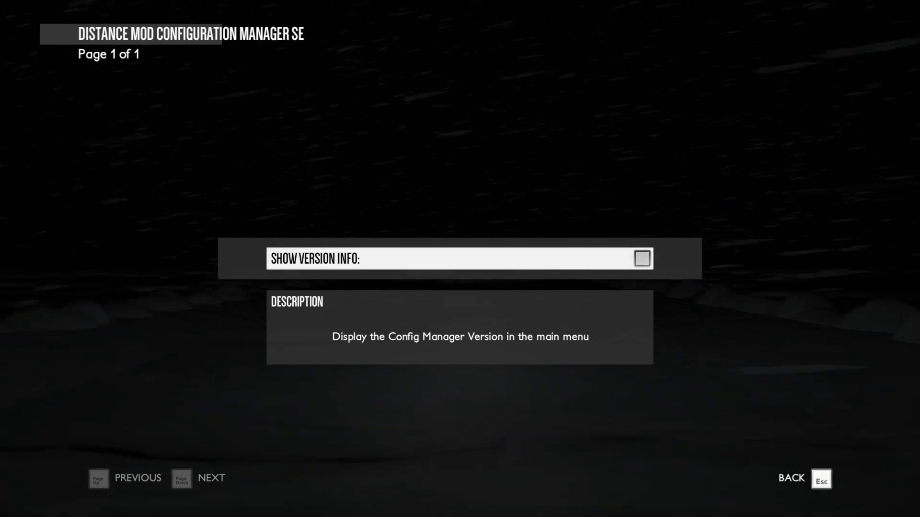
{"action": "key", "text": "Escape"}
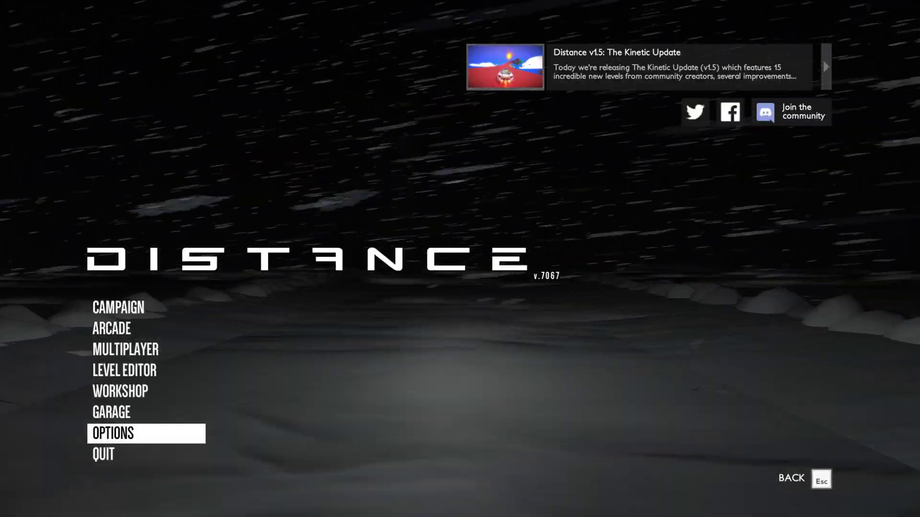
Turn Show Version Info back on for the Distance Mod Configuration Manager and return to the main menu.
{"action": "key", "text": "Return"}
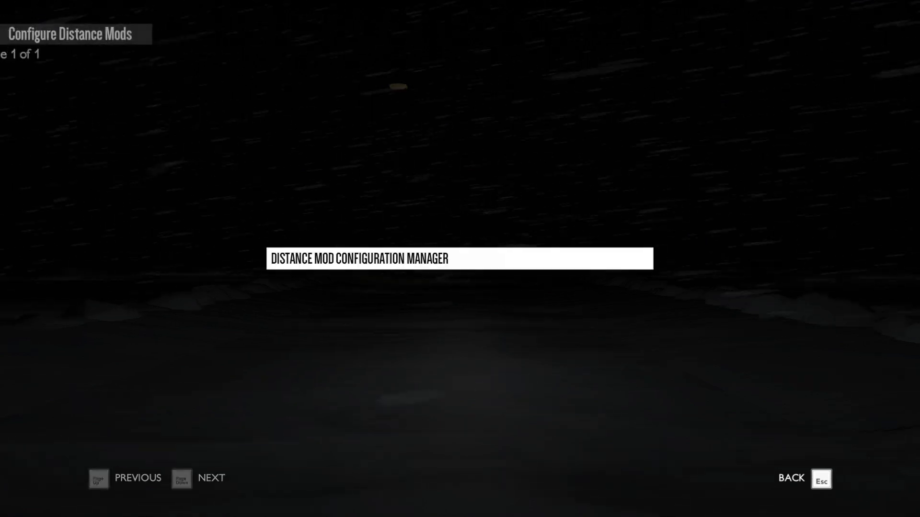
{"action": "key", "text": "Return"}
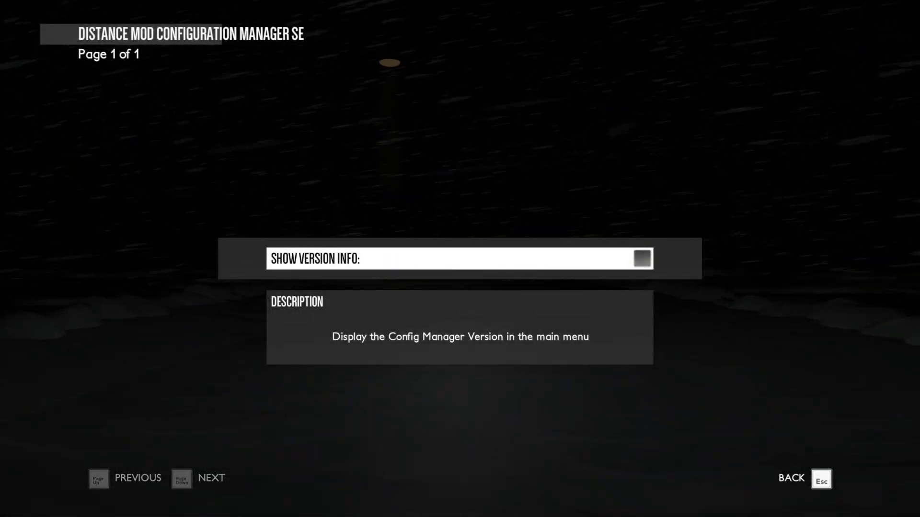
{"action": "key", "text": "Escape"}
{"action": "key", "text": "Escape"}
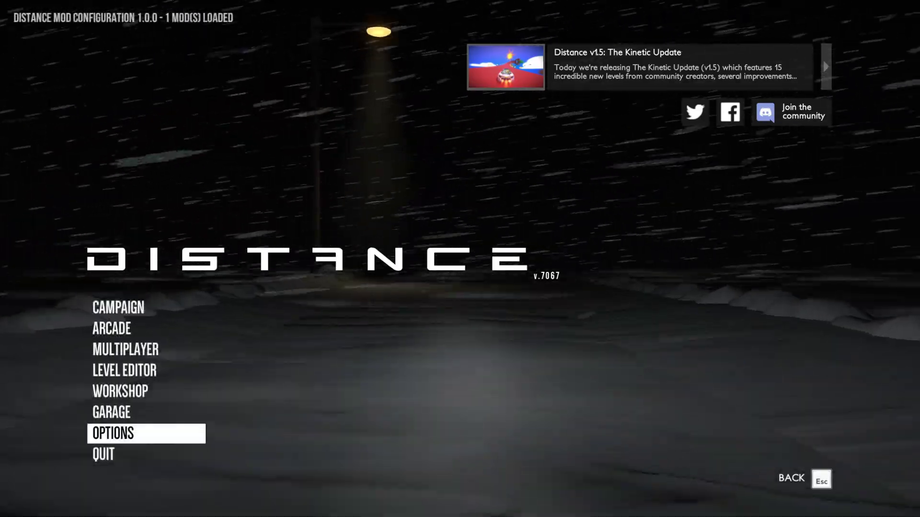
{"action": "key", "text": "Up"}
{"action": "key", "text": "Up"}
{"action": "key", "text": "Up"}
{"action": "key", "text": "Up"}
{"action": "key", "text": "Up"}
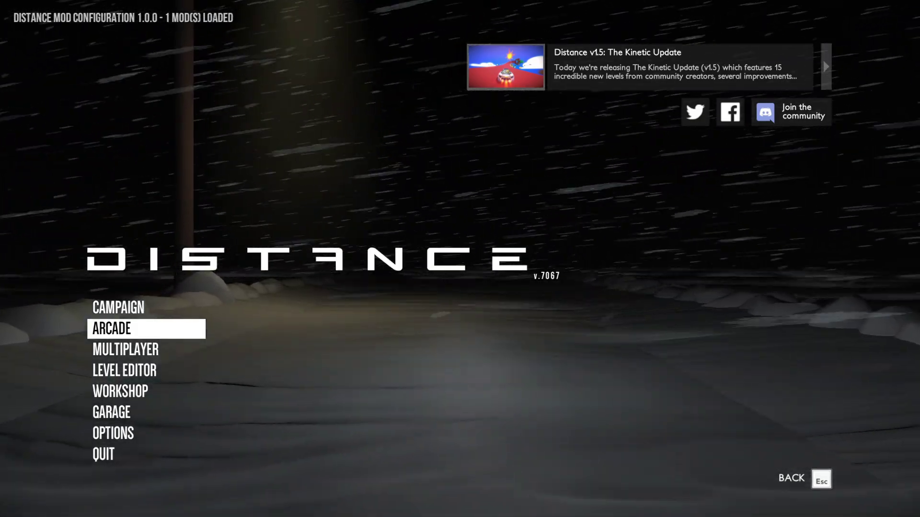
Switch to Thunderstore, download version 1.0.0 of Custom_Car_Mod with its dependencies, and show the installed mods.
{"action": "key", "text": "alt+Tab"}
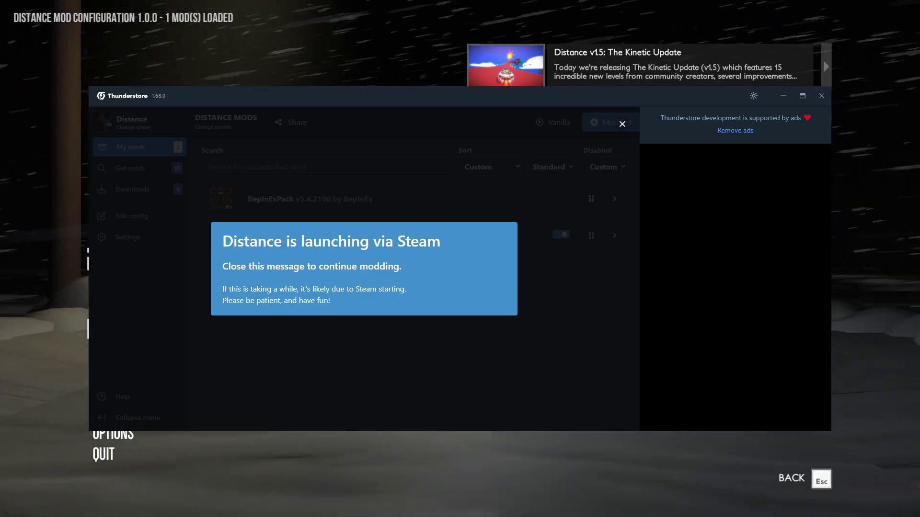
{"action": "left_click", "coordinate": [482, 349]}
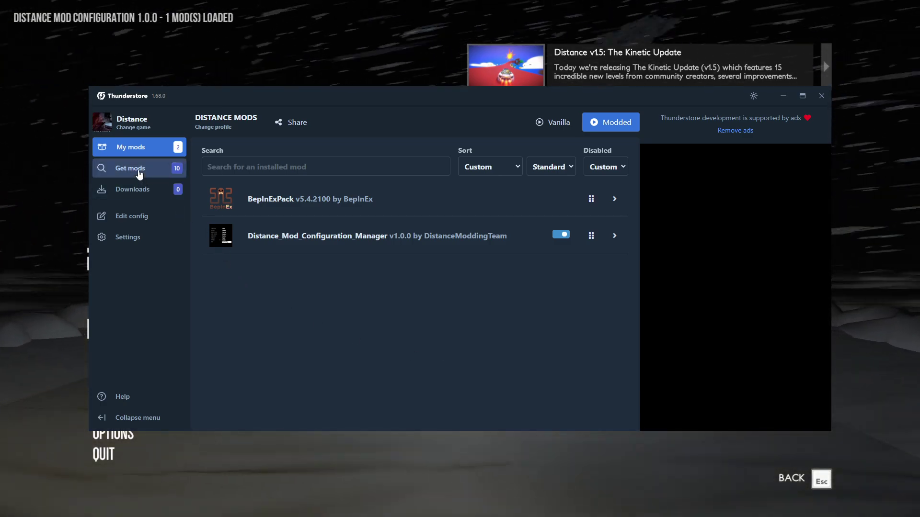
{"action": "left_click", "coordinate": [158, 168]}
{"action": "scroll", "coordinate": [314, 364], "scroll_direction": "down", "scroll_amount": 1}
{"action": "scroll", "coordinate": [314, 364], "scroll_direction": "down", "scroll_amount": 2}
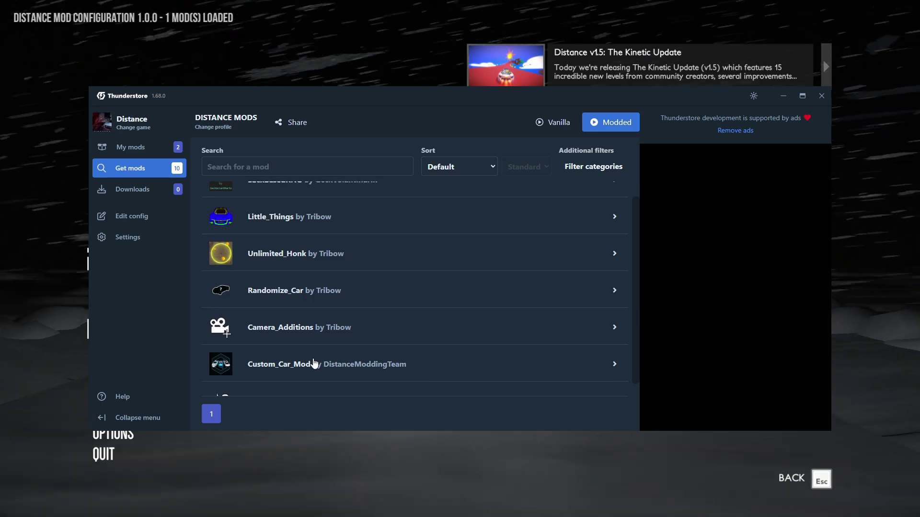
{"action": "left_click", "coordinate": [441, 340]}
{"action": "scroll", "coordinate": [496, 364], "scroll_direction": "down", "scroll_amount": 2}
{"action": "left_click", "coordinate": [230, 330]}
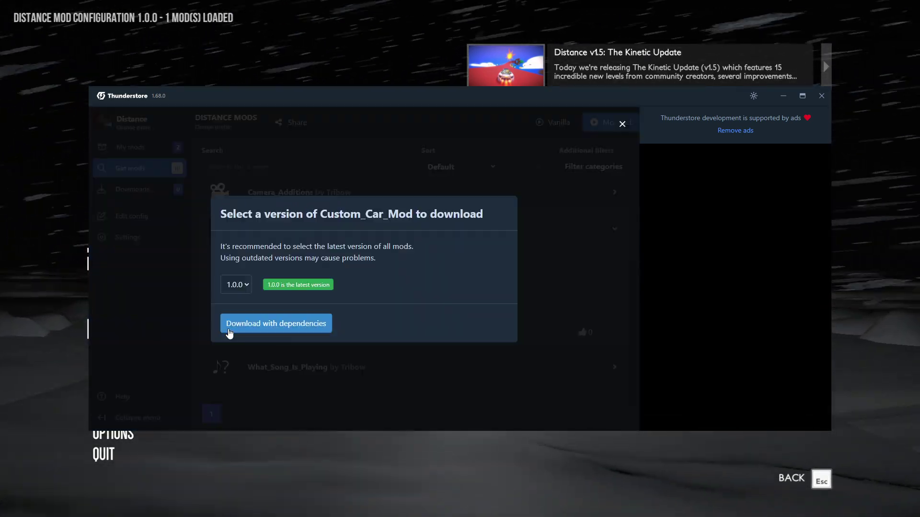
{"action": "left_click", "coordinate": [229, 332]}
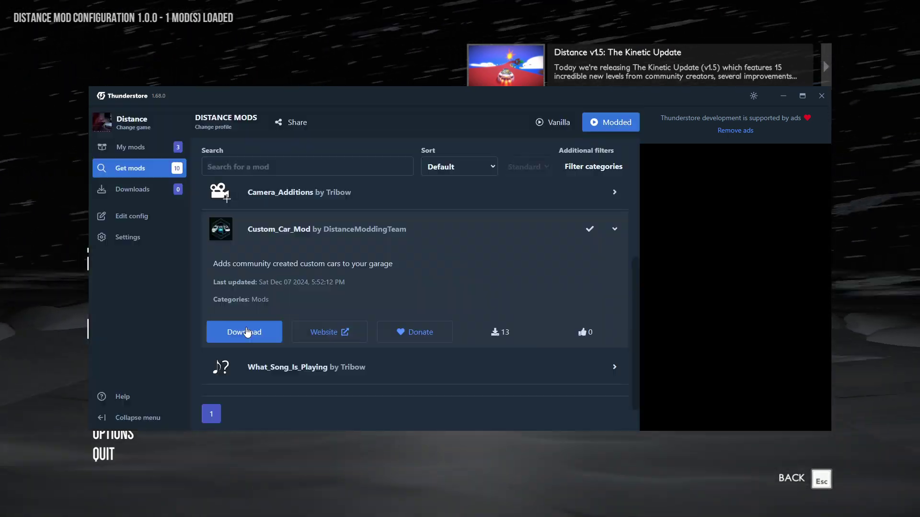
{"action": "left_click", "coordinate": [160, 145]}
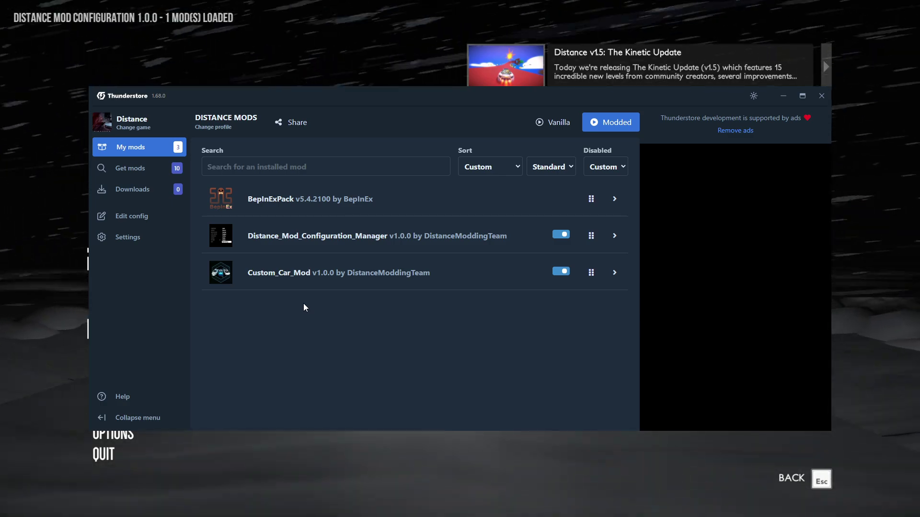
Browse the current profile's folder from the Thunderstore settings and open BepInEx/plugins/DistanceModdingTeam-Custom_Car_Mod.
{"action": "left_click", "coordinate": [130, 235]}
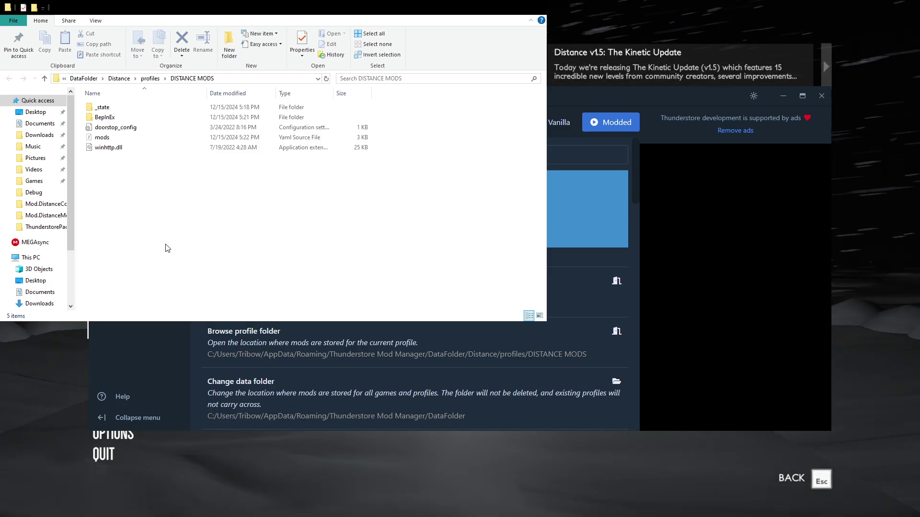
{"action": "double_click", "coordinate": [111, 117]}
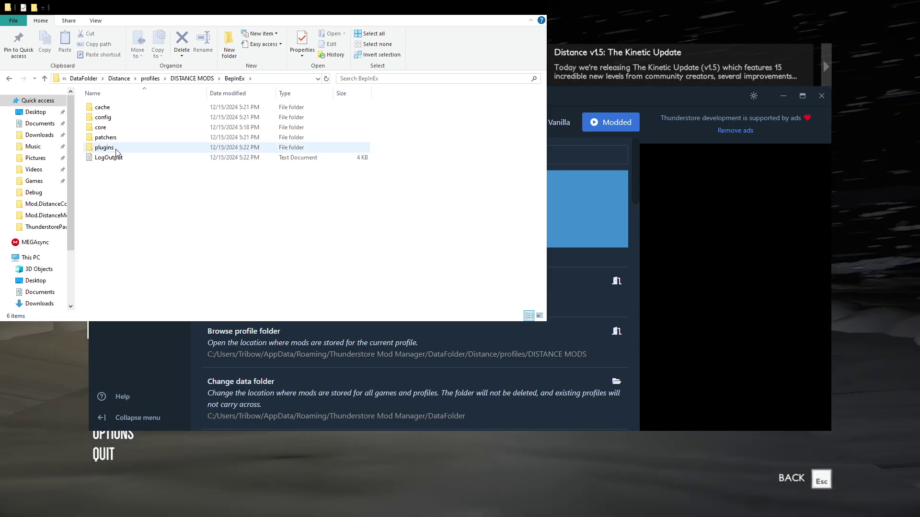
{"action": "double_click", "coordinate": [114, 149]}
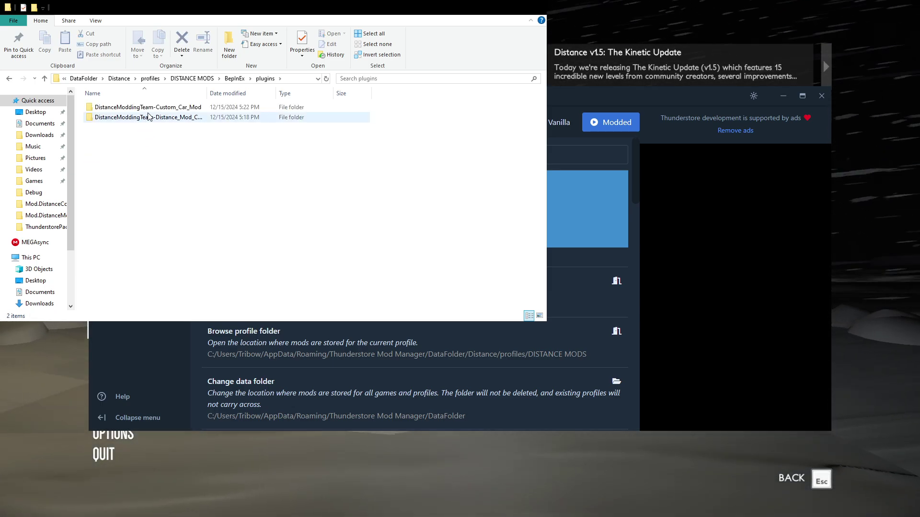
{"action": "double_click", "coordinate": [175, 108]}
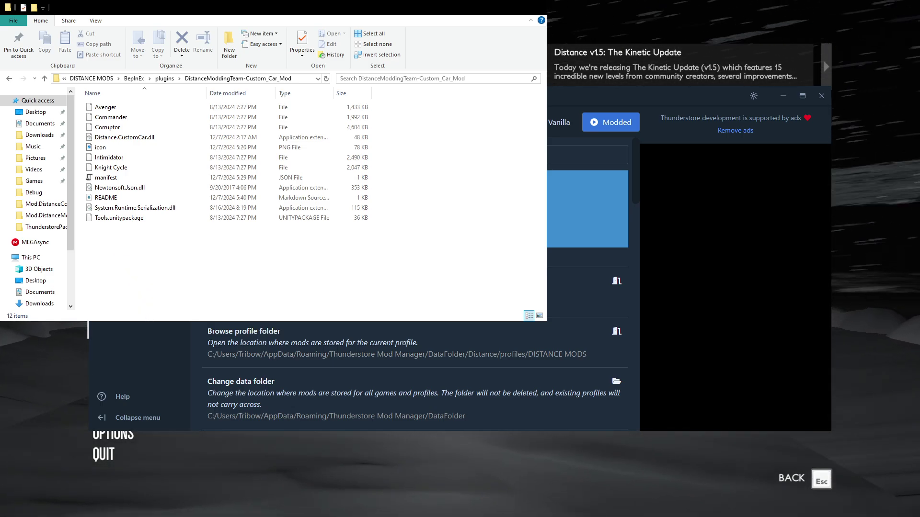
Create a folder named Assets inside the DistanceModdingTeam-Custom_Car_Mod folder.
{"action": "key", "text": "ctrl+shift+n"}
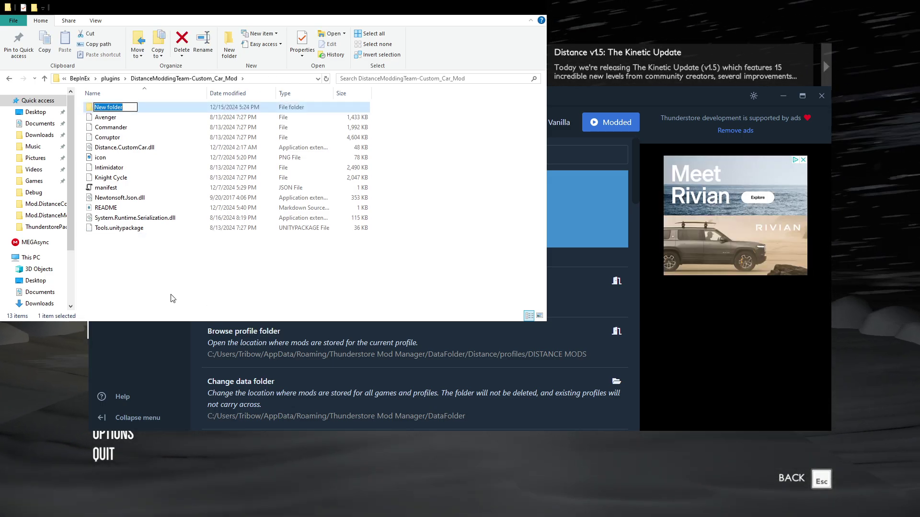
{"action": "type", "text": "Assets"}
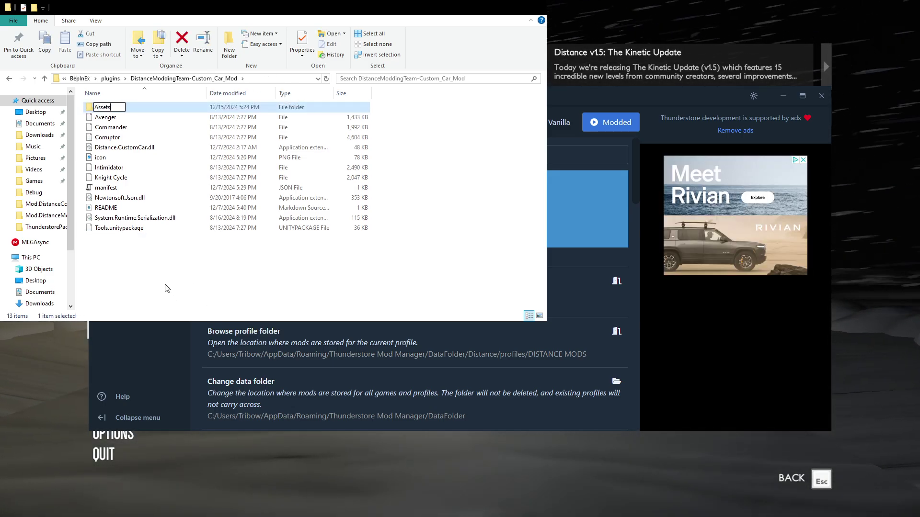
{"action": "key", "text": "Return"}
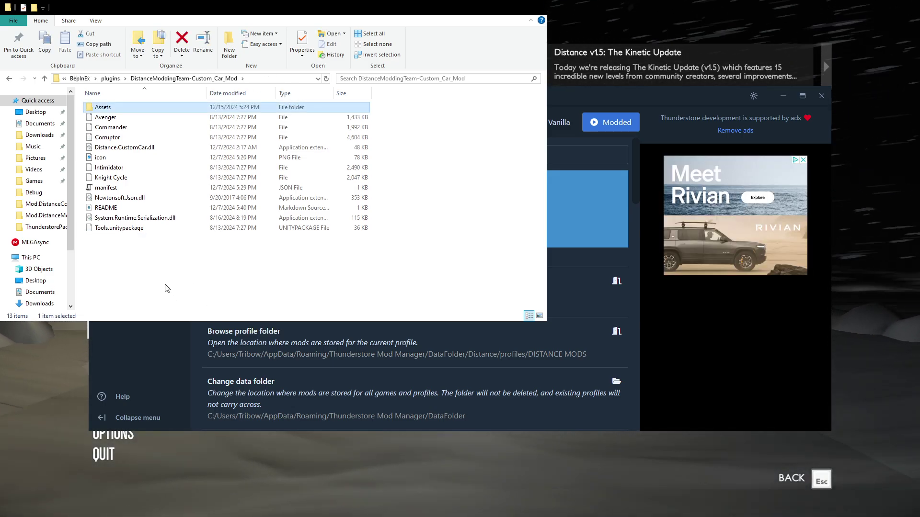
Move the Avenger, Commander, Corruptor, Intimidator and Knight Cycle files into the Assets folder, check its contents, and return to the mod's folder.
{"action": "left_click", "coordinate": [105, 117]}
{"action": "left_click", "coordinate": [102, 128], "text": "ctrl"}
{"action": "left_click", "coordinate": [102, 137], "text": "ctrl"}
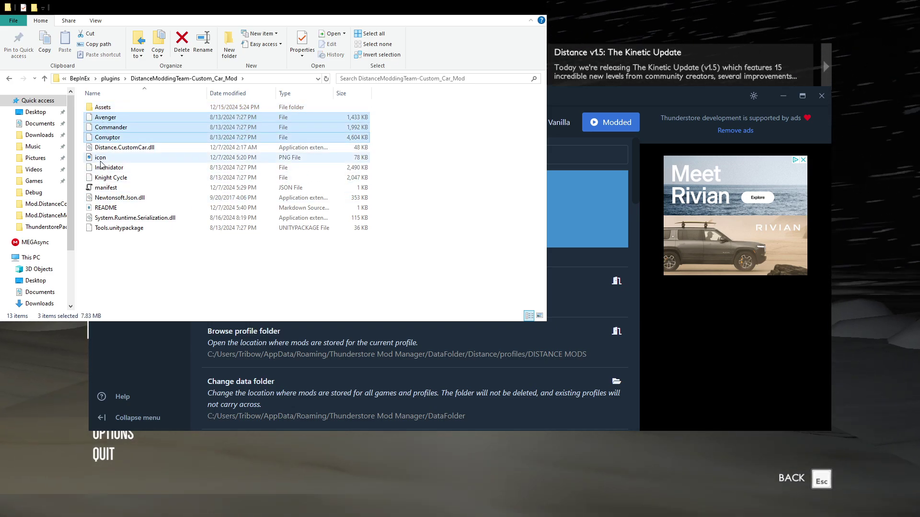
{"action": "left_click", "coordinate": [98, 169], "text": "ctrl"}
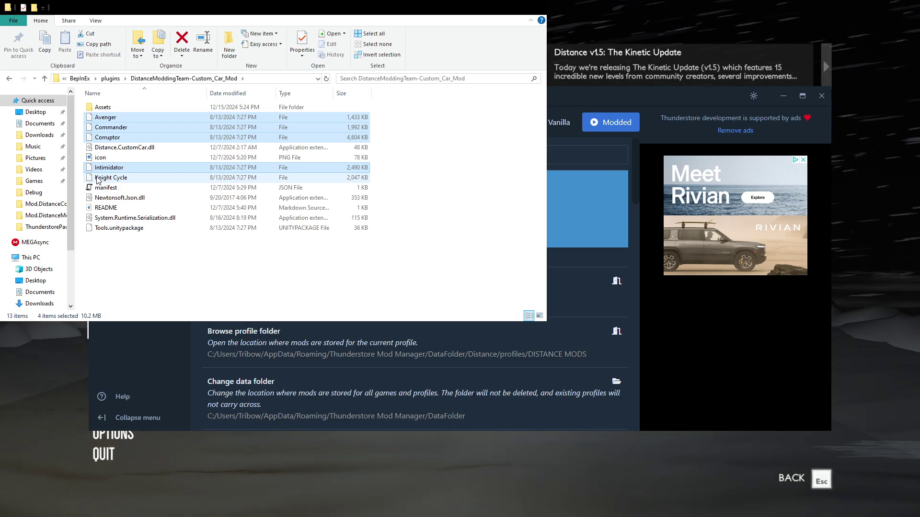
{"action": "left_click", "coordinate": [97, 178], "text": "ctrl"}
{"action": "left_click_drag", "start_coordinate": [128, 182], "coordinate": [110, 107]}
{"action": "double_click", "coordinate": [110, 108]}
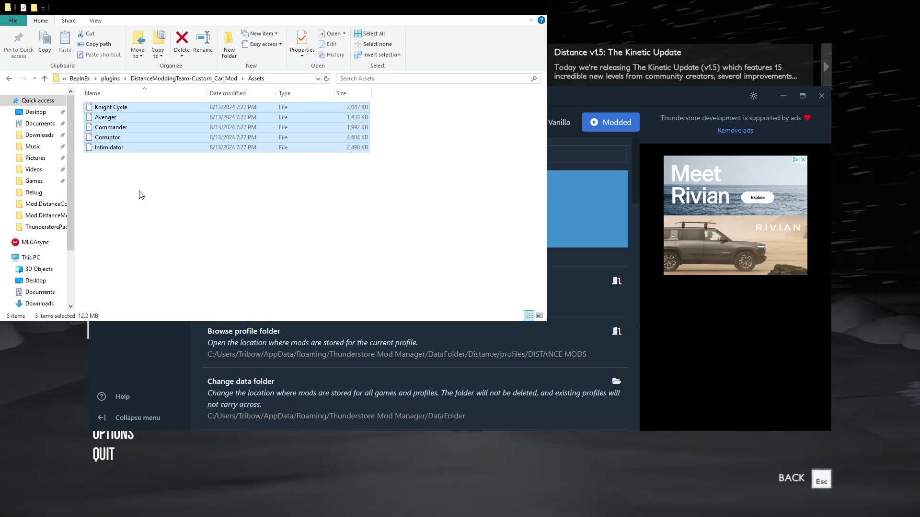
{"action": "left_click", "coordinate": [117, 191]}
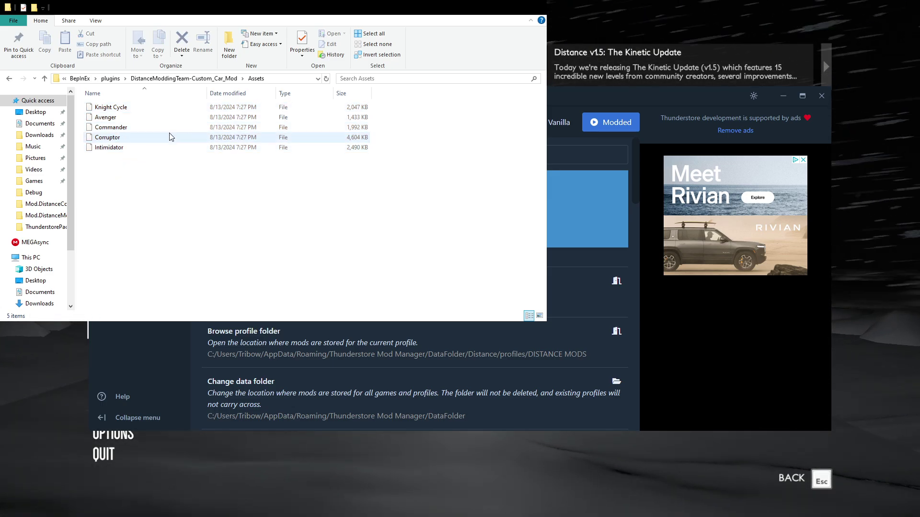
{"action": "left_click", "coordinate": [213, 79]}
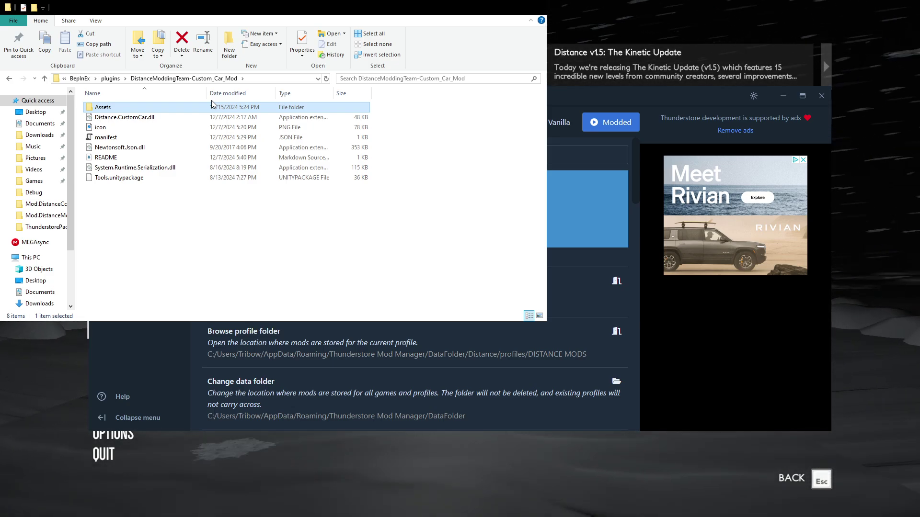
{"action": "left_click", "coordinate": [200, 238]}
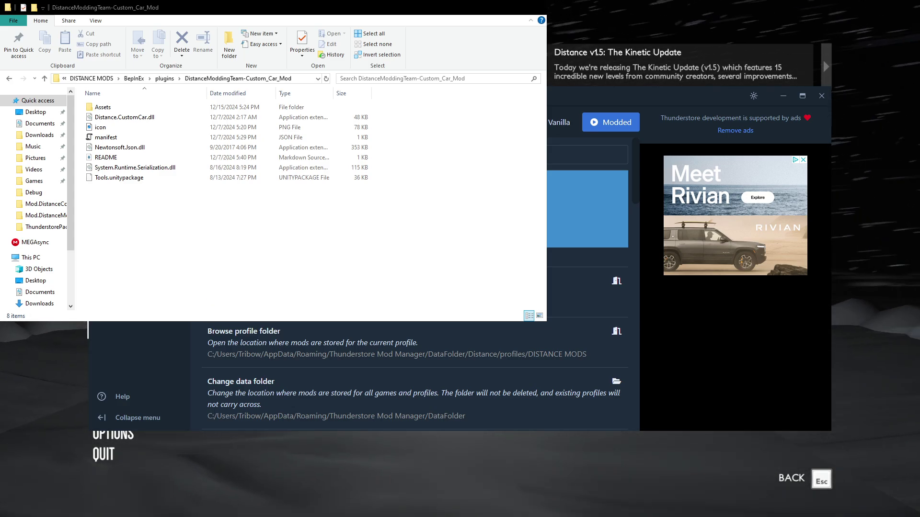
Quit the running Distance game and relaunch it modded from the installed mods in Thunderstore.
{"action": "left_click", "coordinate": [388, 513]}
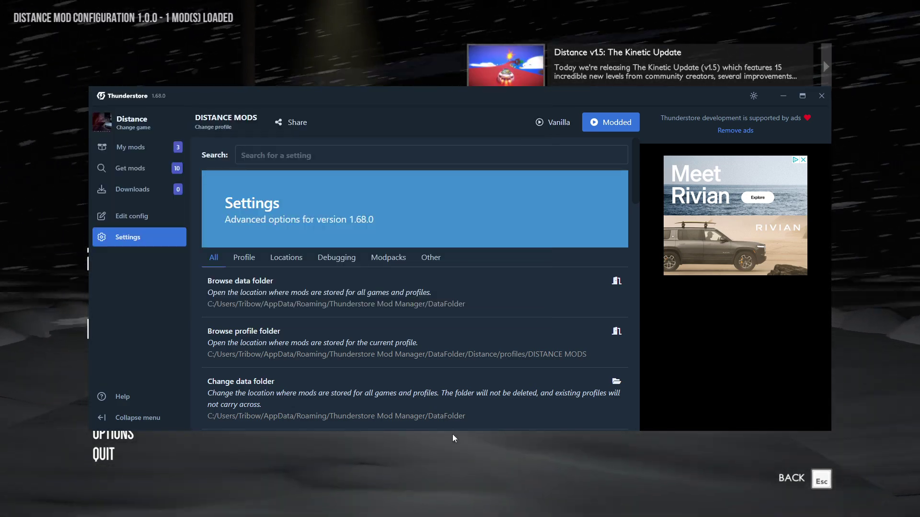
{"action": "left_click", "coordinate": [103, 454]}
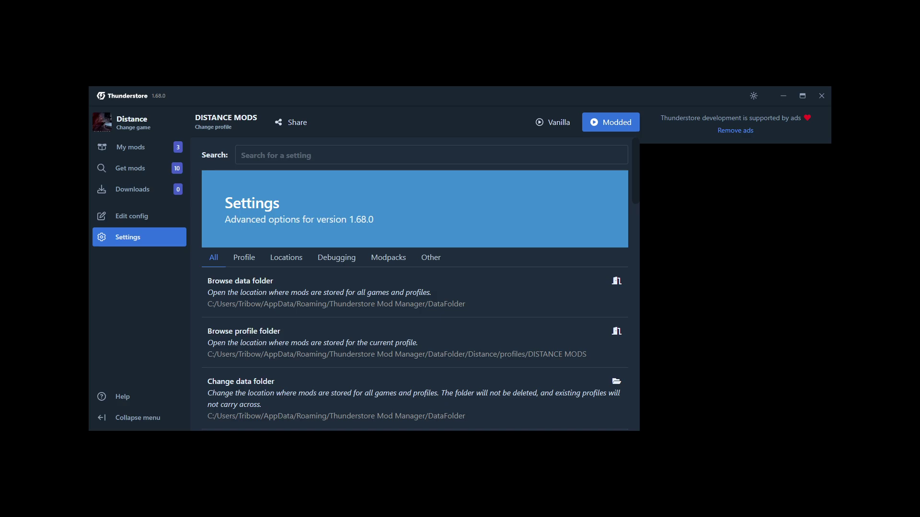
{"action": "left_click", "coordinate": [137, 148]}
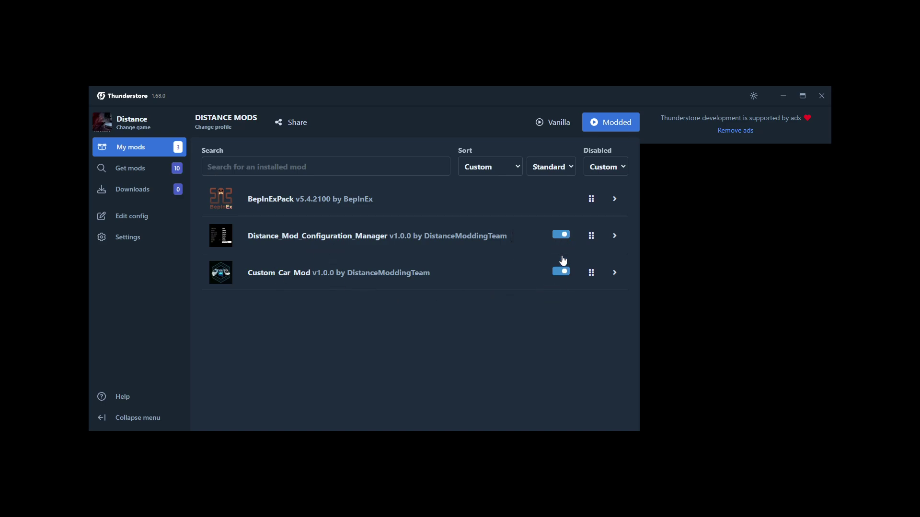
{"action": "left_click", "coordinate": [562, 235]}
{"action": "left_click", "coordinate": [561, 236]}
{"action": "left_click", "coordinate": [611, 126]}
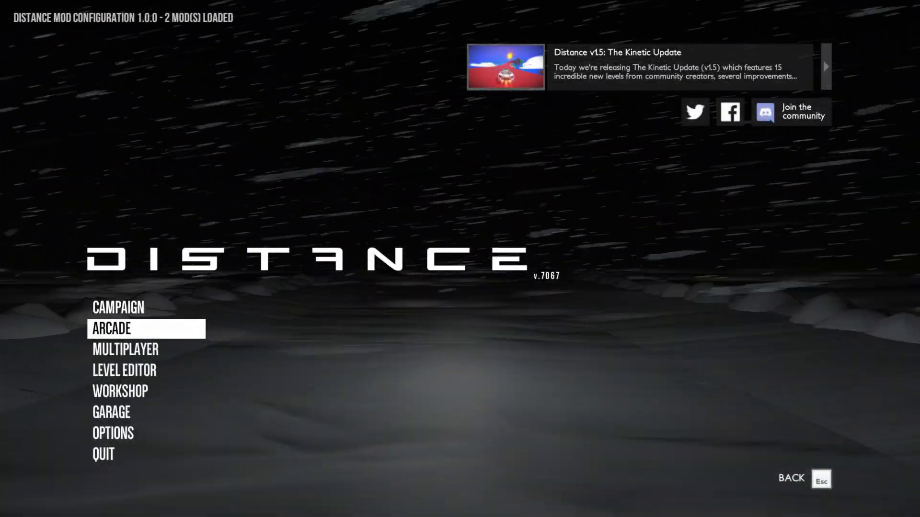
Open the garage from the Distance main menu.
{"action": "key", "text": "Down"}
{"action": "key", "text": "Down"}
{"action": "key", "text": "Down"}
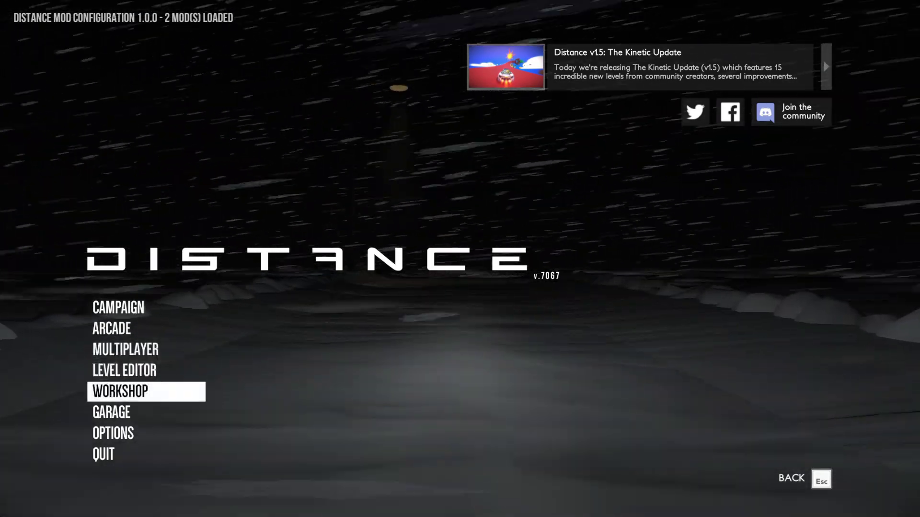
{"action": "key", "text": "Down"}
{"action": "key", "text": "Down"}
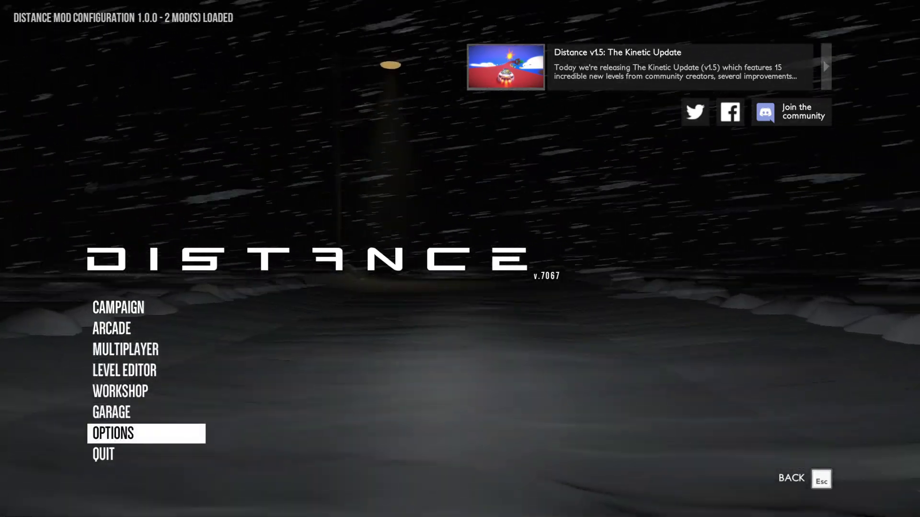
{"action": "key", "text": "Up"}
{"action": "key", "text": "Return"}
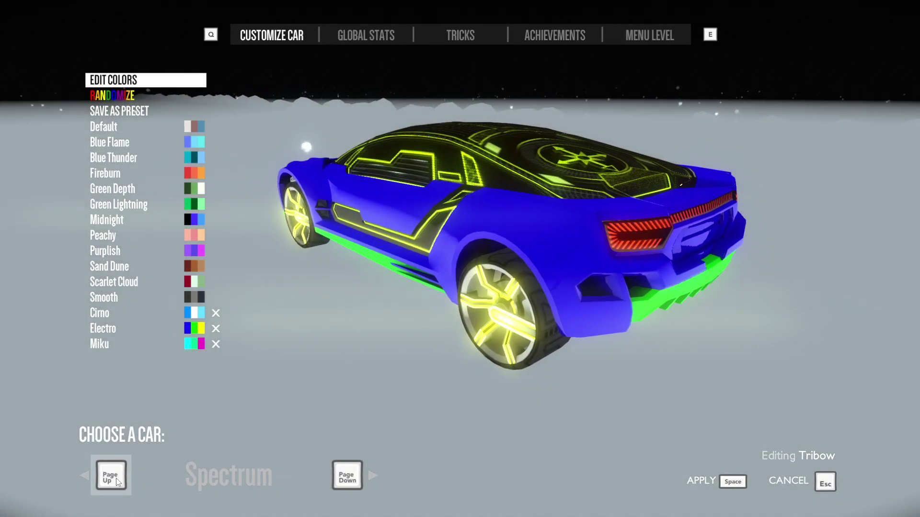
Browse backward through the garage's cars from Spectrum to Halcyon, checking the custom Knight Cycle, Corruptor, Commander and Avenger models.
{"action": "left_click", "coordinate": [117, 481]}
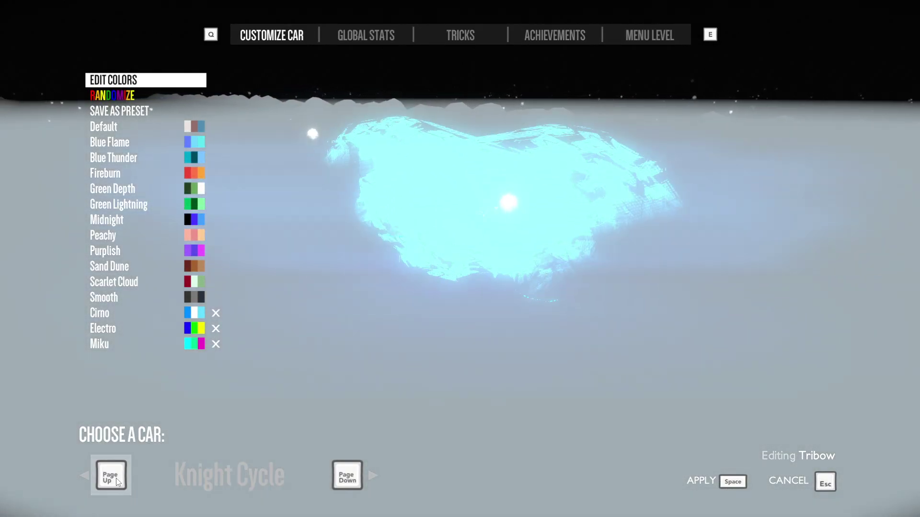
{"action": "left_click", "coordinate": [118, 482]}
{"action": "left_click", "coordinate": [118, 481]}
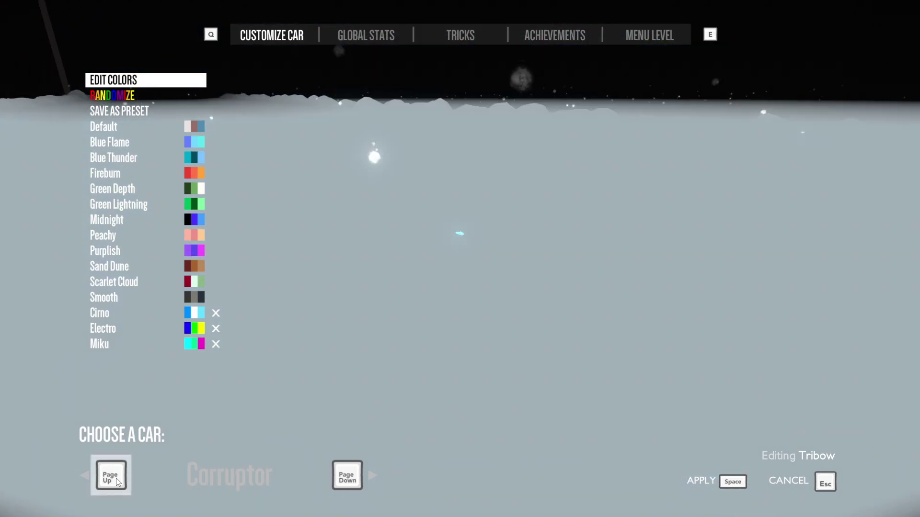
{"action": "left_click", "coordinate": [118, 481]}
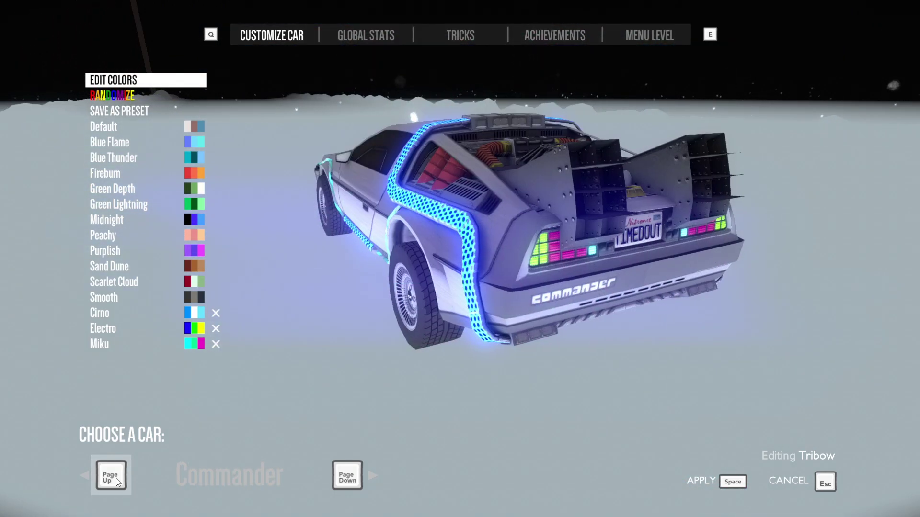
{"action": "left_click", "coordinate": [118, 482]}
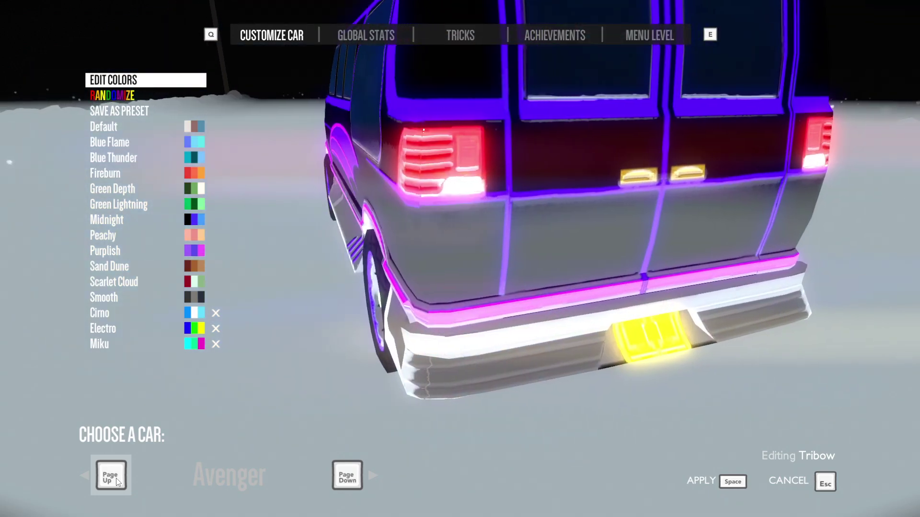
{"action": "left_click", "coordinate": [117, 481]}
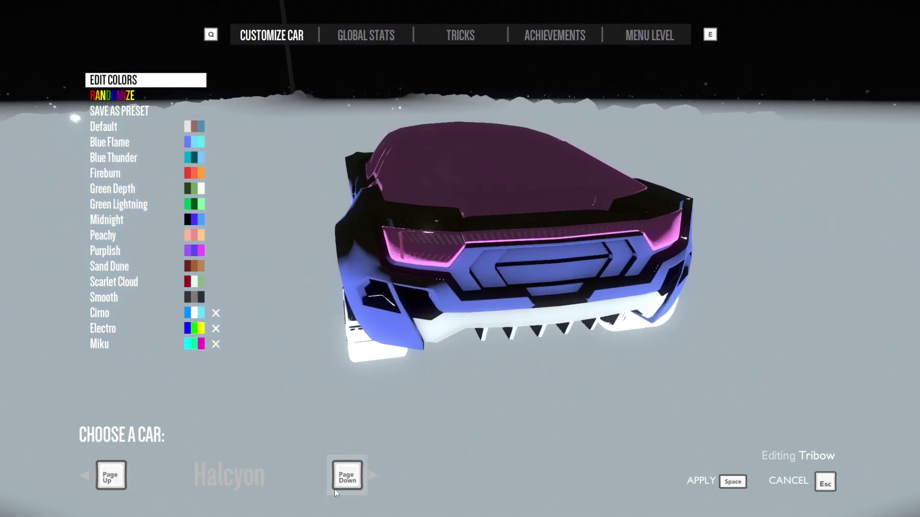
Cycle the car selection forward to Spectrum and leave the garage without applying changes.
{"action": "left_click", "coordinate": [346, 485]}
{"action": "left_click", "coordinate": [346, 485]}
{"action": "left_click", "coordinate": [347, 485]}
{"action": "left_click", "coordinate": [347, 485]}
{"action": "left_click", "coordinate": [348, 484]}
{"action": "left_click", "coordinate": [349, 485]}
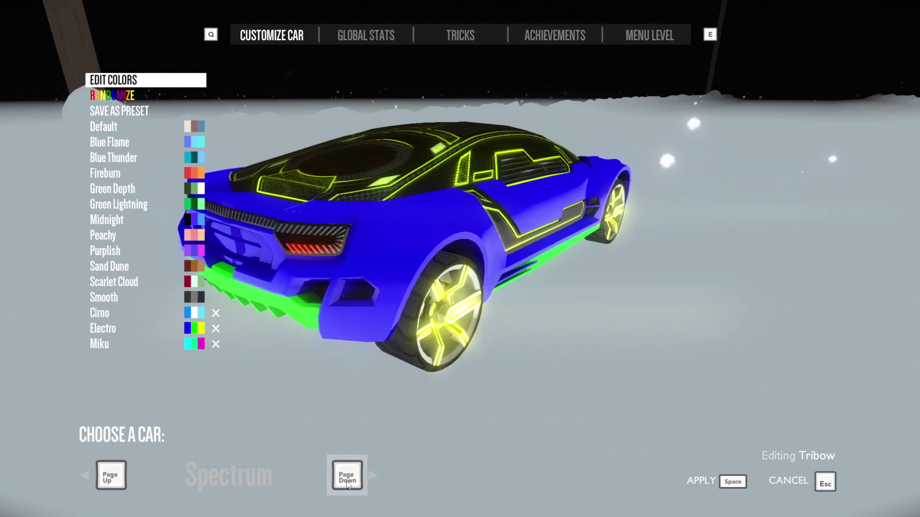
{"action": "key", "text": "Escape"}
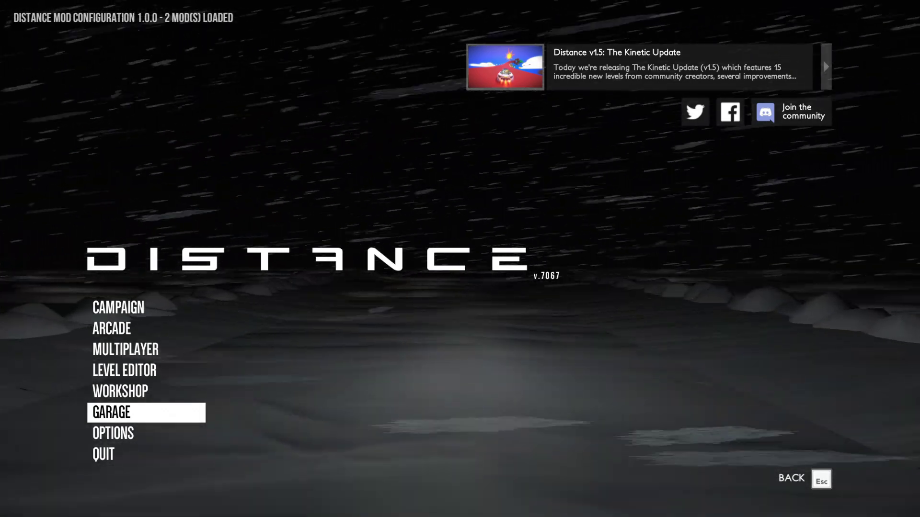
Switch to Thunderstore and look through the list of mods available for Distance.
{"action": "key", "text": "alt+Tab"}
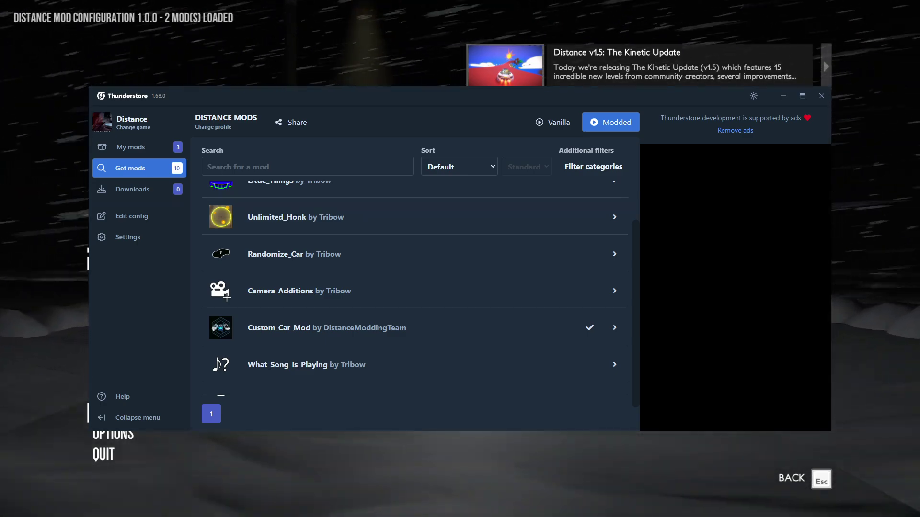
{"action": "scroll", "coordinate": [418, 322], "scroll_direction": "up", "scroll_amount": 3}
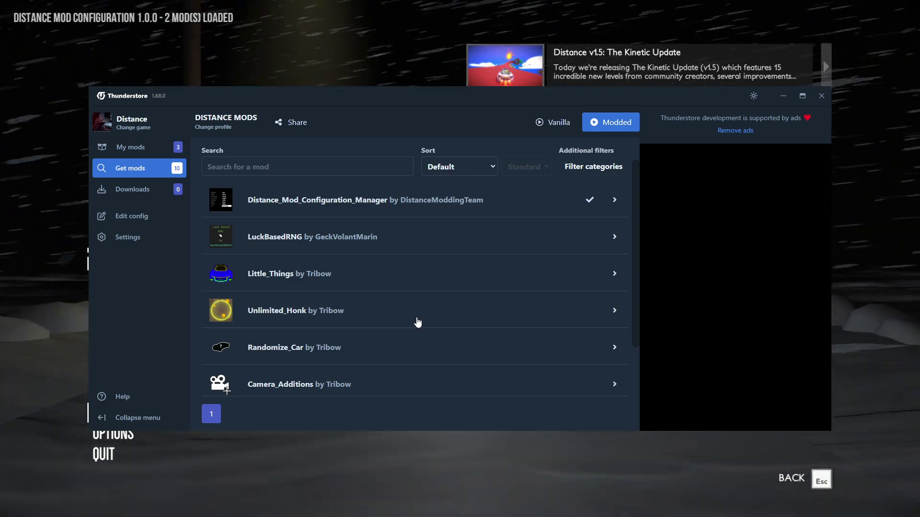
{"action": "scroll", "coordinate": [418, 322], "scroll_direction": "down", "scroll_amount": 3}
{"action": "scroll", "coordinate": [417, 322], "scroll_direction": "up", "scroll_amount": 5}
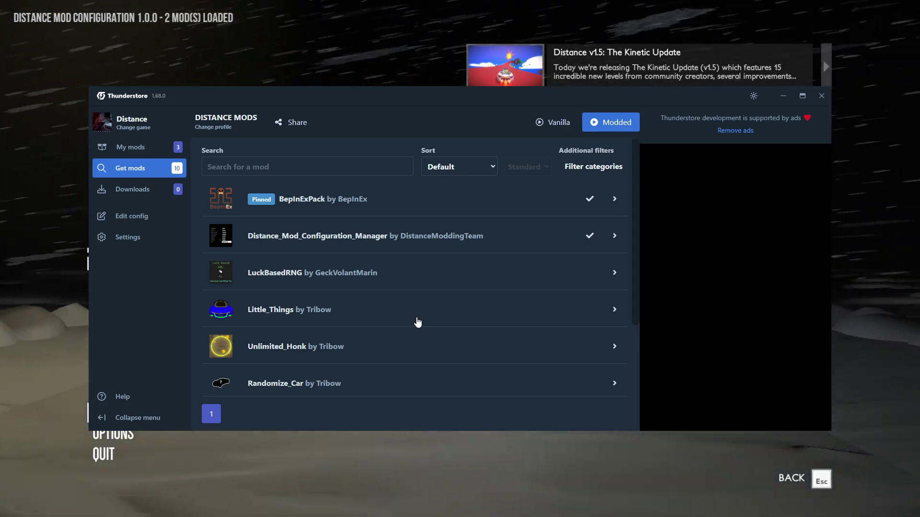
{"action": "scroll", "coordinate": [417, 322], "scroll_direction": "down", "scroll_amount": 2}
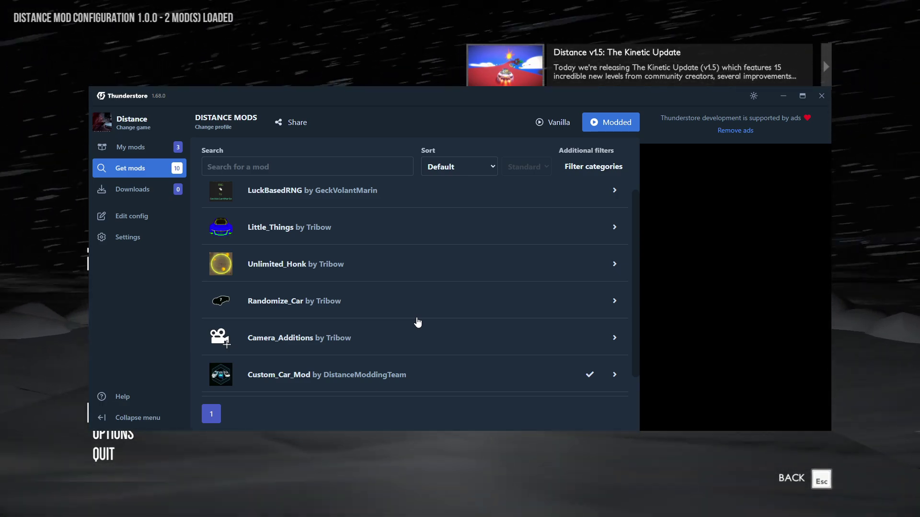
{"action": "scroll", "coordinate": [418, 323], "scroll_direction": "down", "scroll_amount": 1}
{"action": "scroll", "coordinate": [418, 323], "scroll_direction": "up", "scroll_amount": 3}
{"action": "scroll", "coordinate": [417, 323], "scroll_direction": "down", "scroll_amount": 4}
{"action": "scroll", "coordinate": [418, 322], "scroll_direction": "up", "scroll_amount": 2}
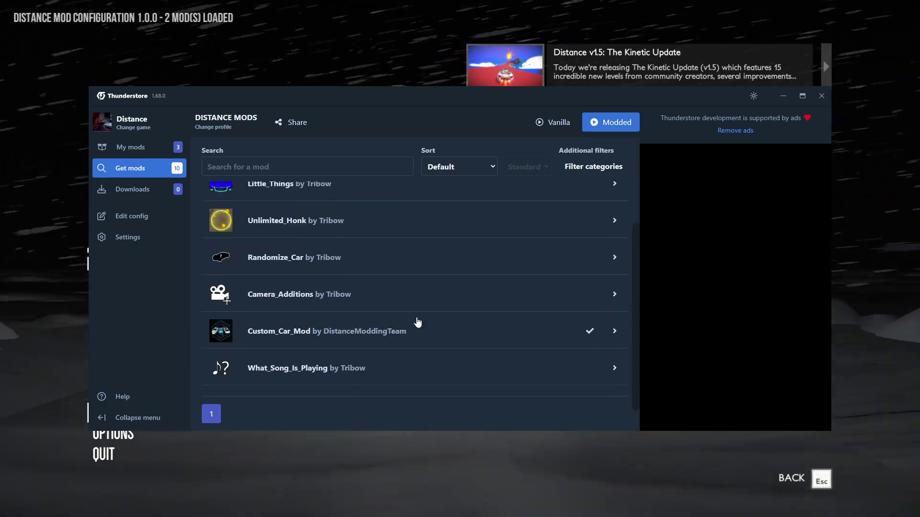
{"action": "scroll", "coordinate": [418, 322], "scroll_direction": "up", "scroll_amount": 3}
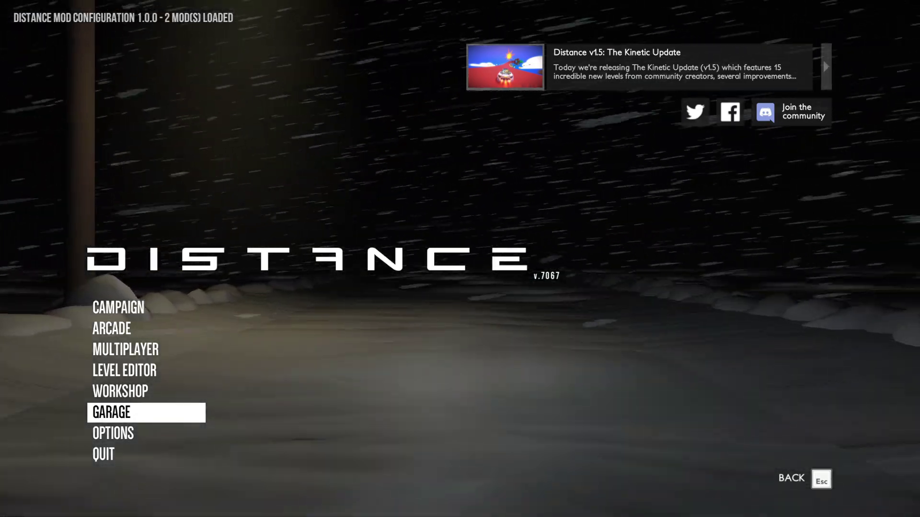
Switch to the browser, open the r2modman package page on thunderstore.io and find its installation instructions.
{"action": "key", "text": "alt+Tab"}
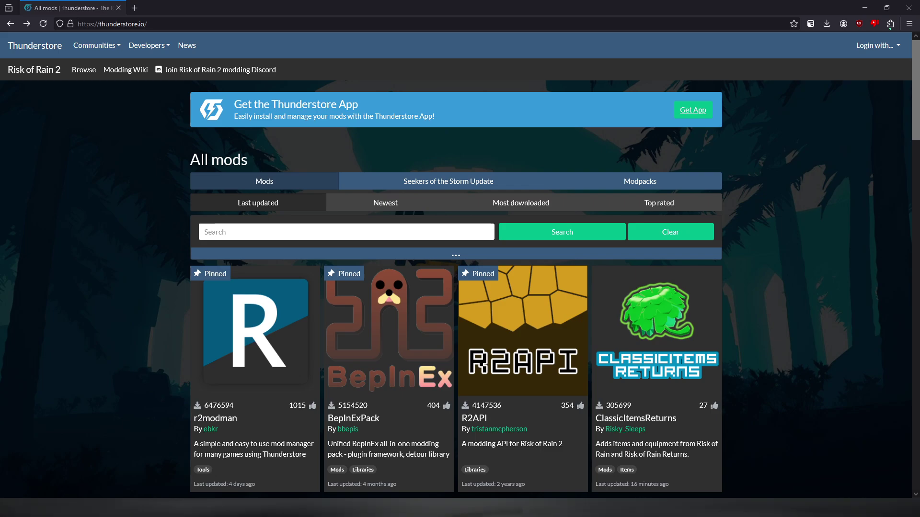
{"action": "left_click", "coordinate": [263, 397]}
{"action": "scroll", "coordinate": [457, 357], "scroll_direction": "down", "scroll_amount": 3}
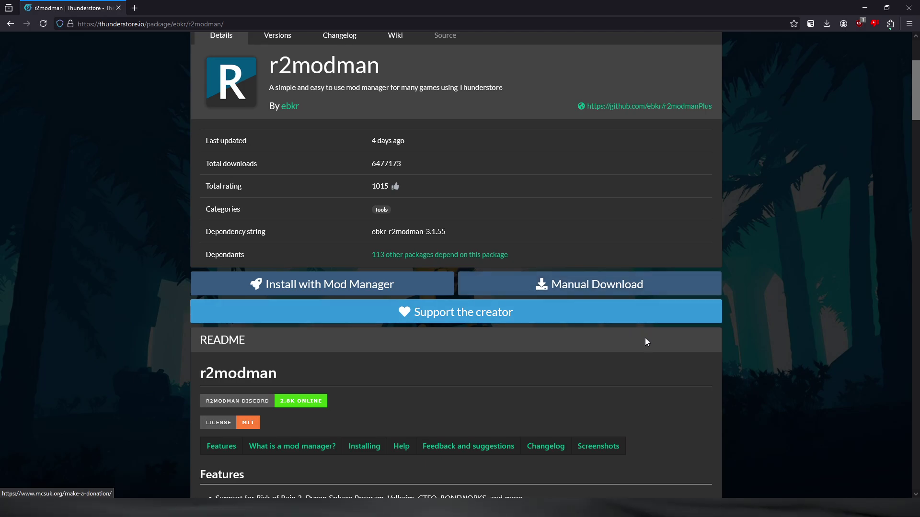
{"action": "scroll", "coordinate": [725, 354], "scroll_direction": "down", "scroll_amount": 3}
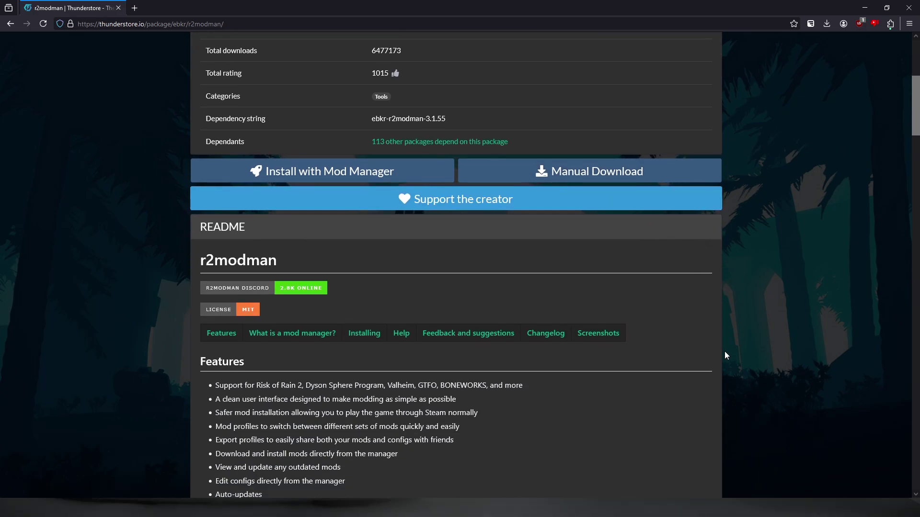
{"action": "scroll", "coordinate": [725, 355], "scroll_direction": "down", "scroll_amount": 15}
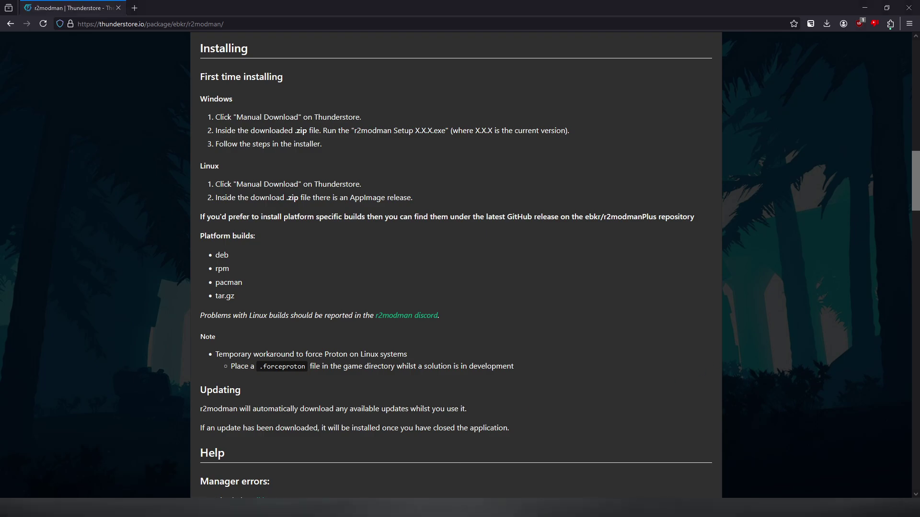
Examine the Windows and Linux installing, updating and help sections of the r2modman README.
{"action": "key", "text": "alt+Tab"}
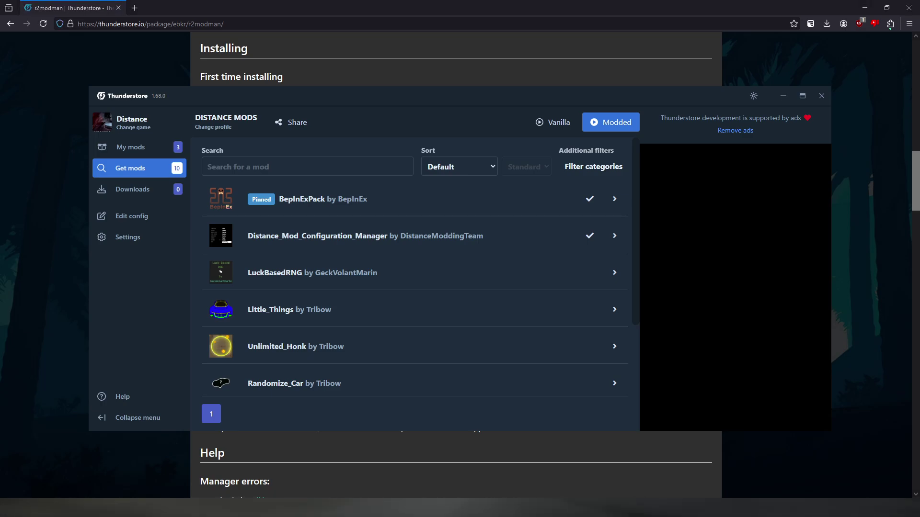
{"action": "key", "text": "alt+Tab"}
{"action": "scroll", "coordinate": [537, 299], "scroll_direction": "up", "scroll_amount": 7}
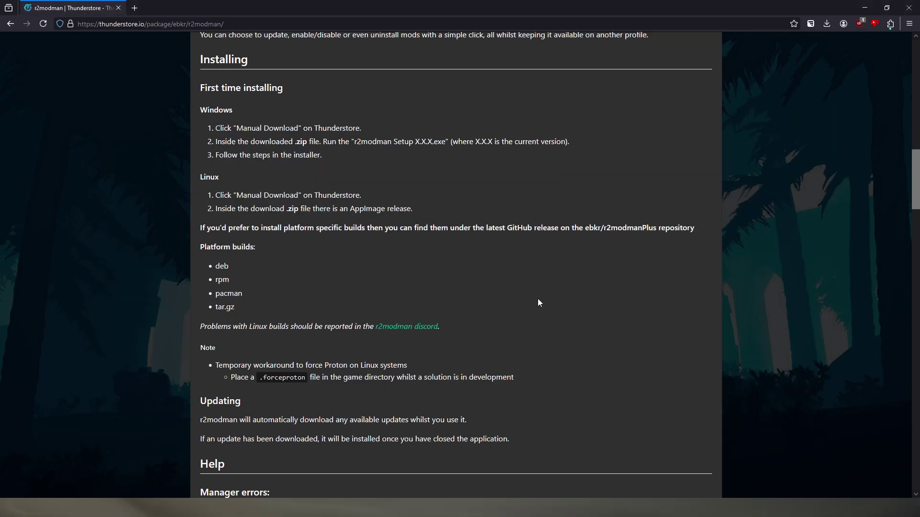
{"action": "scroll", "coordinate": [538, 302], "scroll_direction": "down", "scroll_amount": 7}
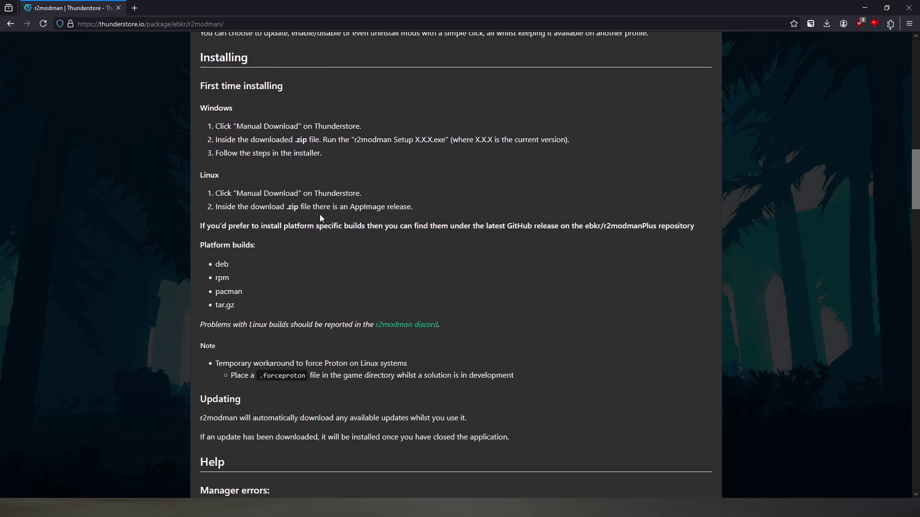
{"action": "scroll", "coordinate": [326, 288], "scroll_direction": "down", "scroll_amount": 2}
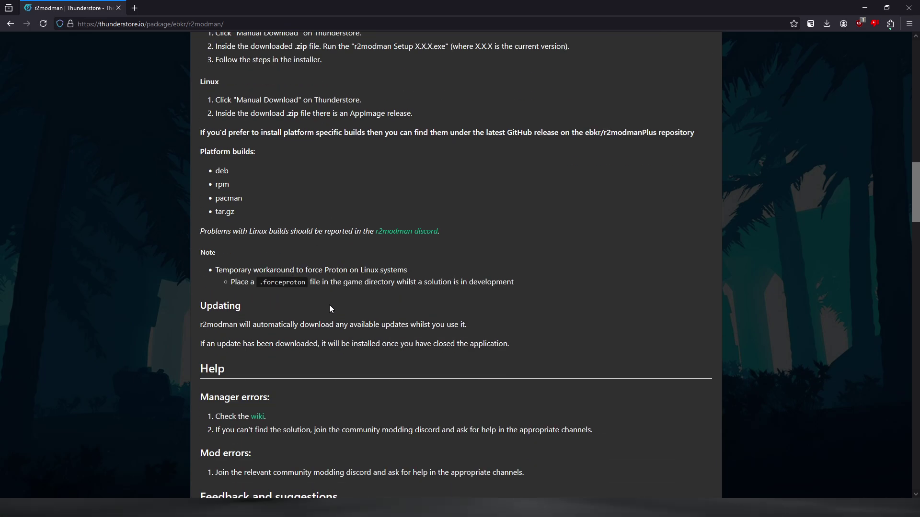
{"action": "scroll", "coordinate": [329, 304], "scroll_direction": "up", "scroll_amount": 15}
{"action": "scroll", "coordinate": [330, 305], "scroll_direction": "up", "scroll_amount": 2}
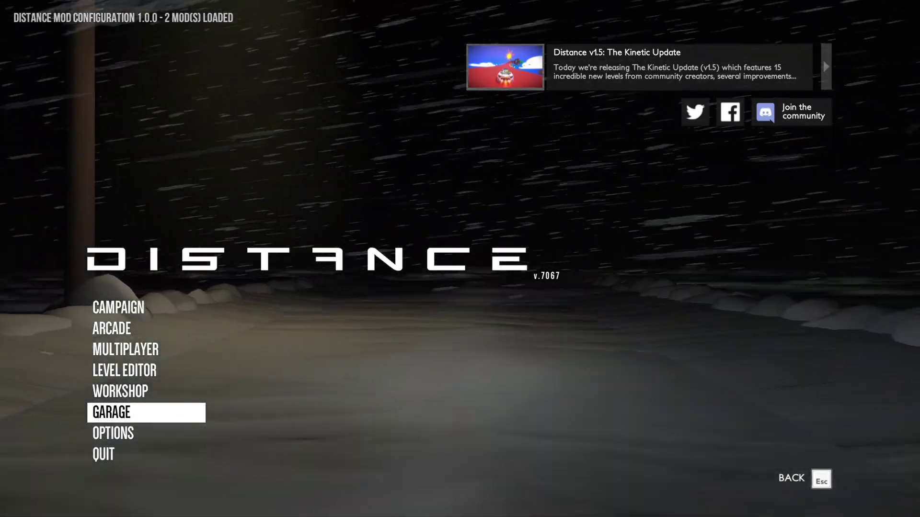
{"action": "key", "text": "Up"}
{"action": "key", "text": "Up"}
{"action": "key", "text": "Up"}
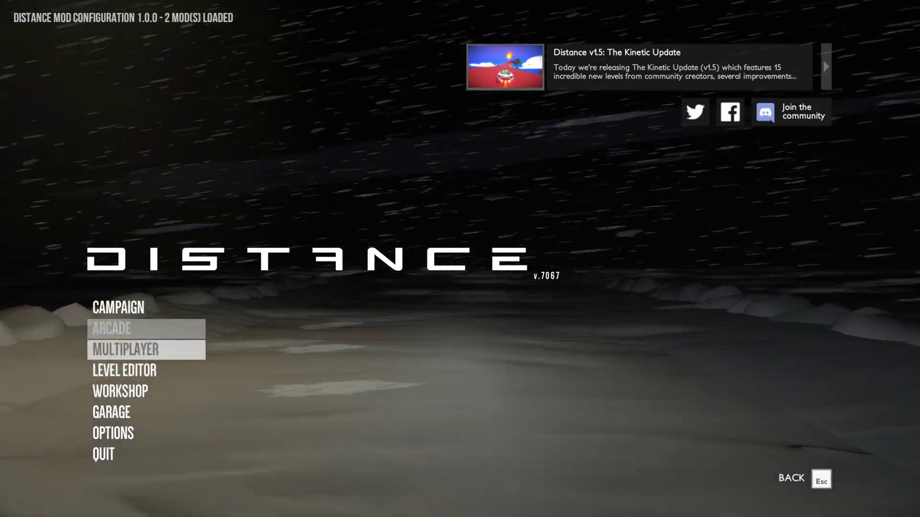
{"action": "key", "text": "Up"}
{"action": "key", "text": "Up"}
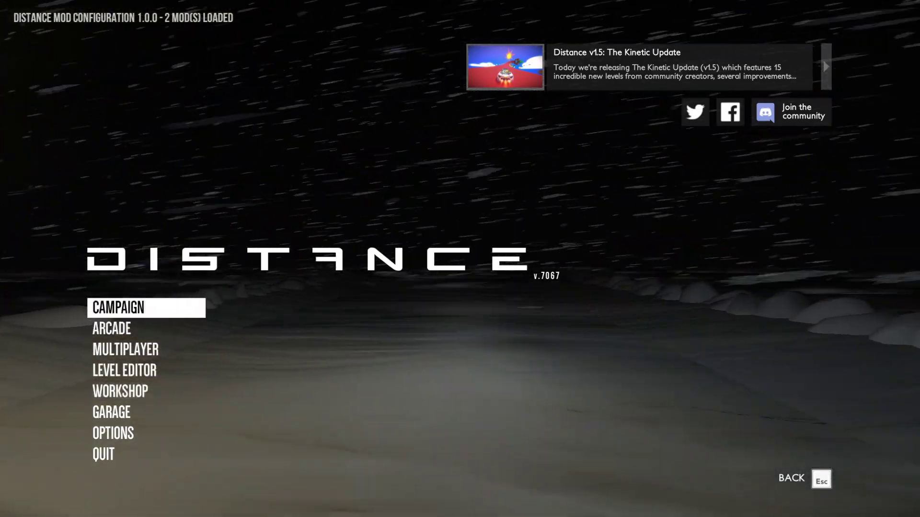